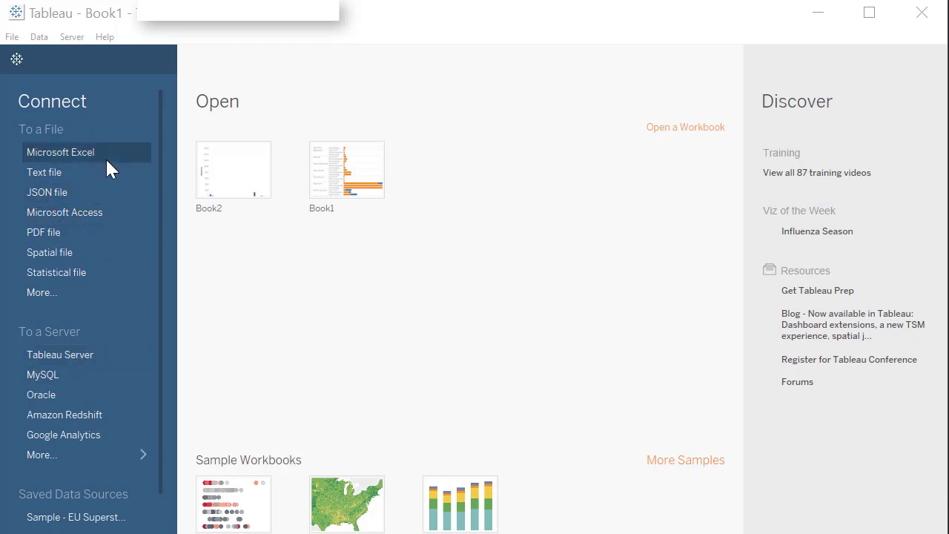
# Expand the full server connector list, then collapse it to return to the Start page.
pyautogui.click(58, 456)
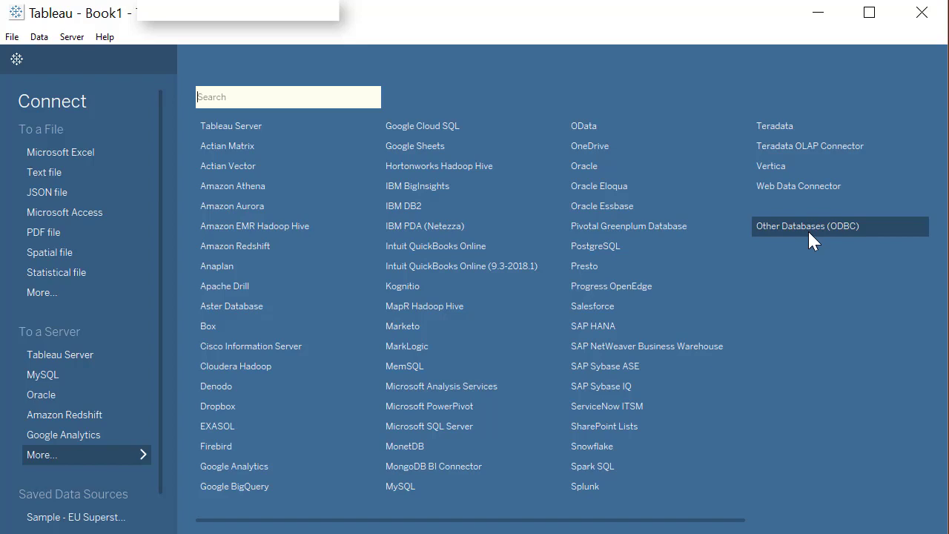
pyautogui.click(83, 455)
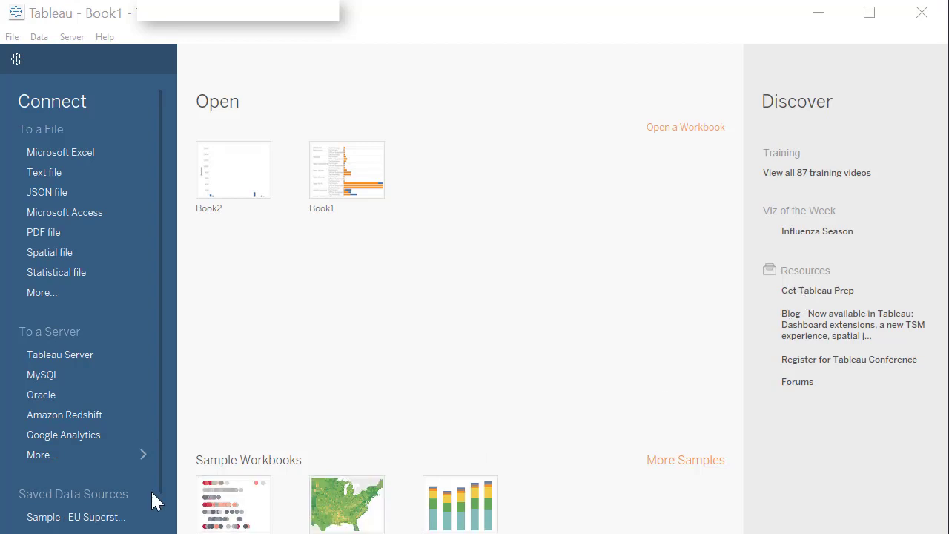
# Scroll the Connect pane down and back up to review the file and server connectors.
pyautogui.scroll(-1, 154, 501)
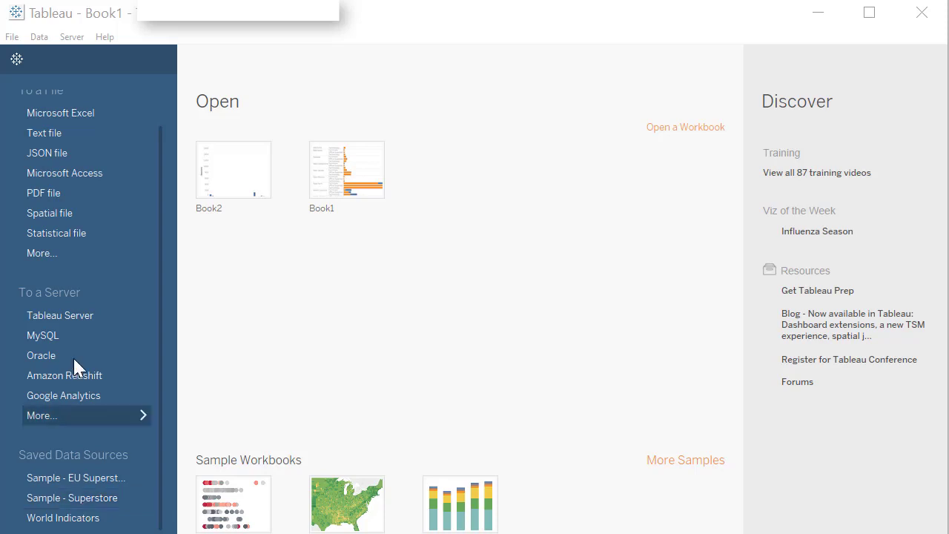
pyautogui.scroll(2, 88, 254)
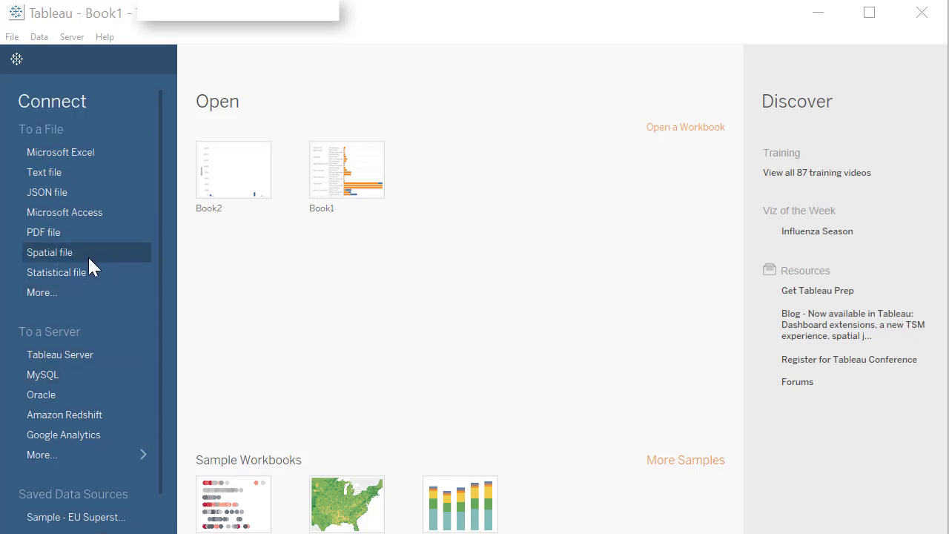
# Connect to Microsoft Excel file Sample - Superstore.xls from the 2018.2 > en_US-EU folder.
pyautogui.click(82, 158)
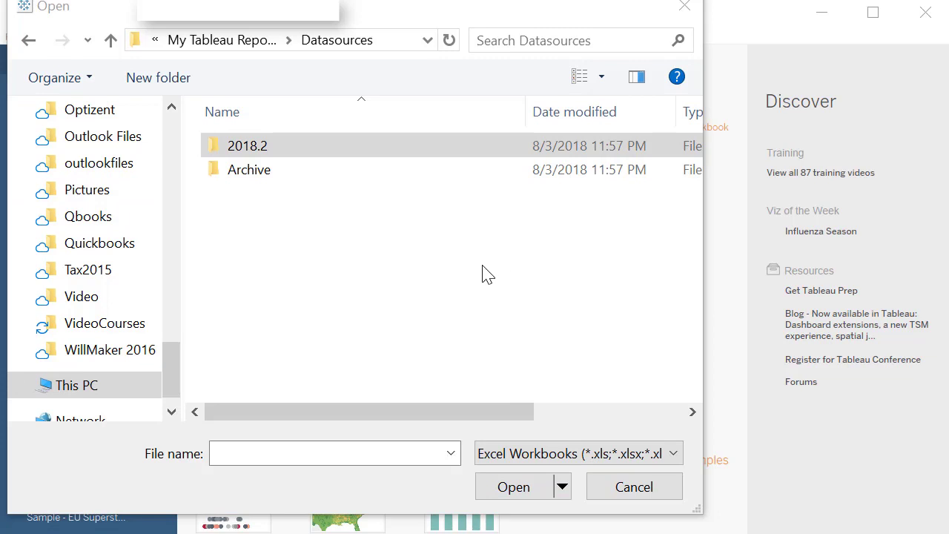
pyautogui.doubleClick(252, 152)
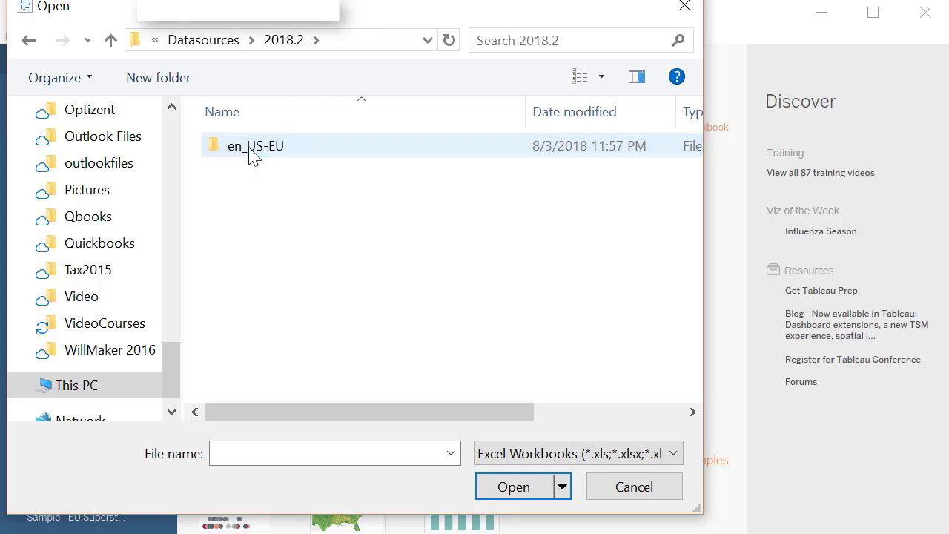
pyautogui.doubleClick(250, 151)
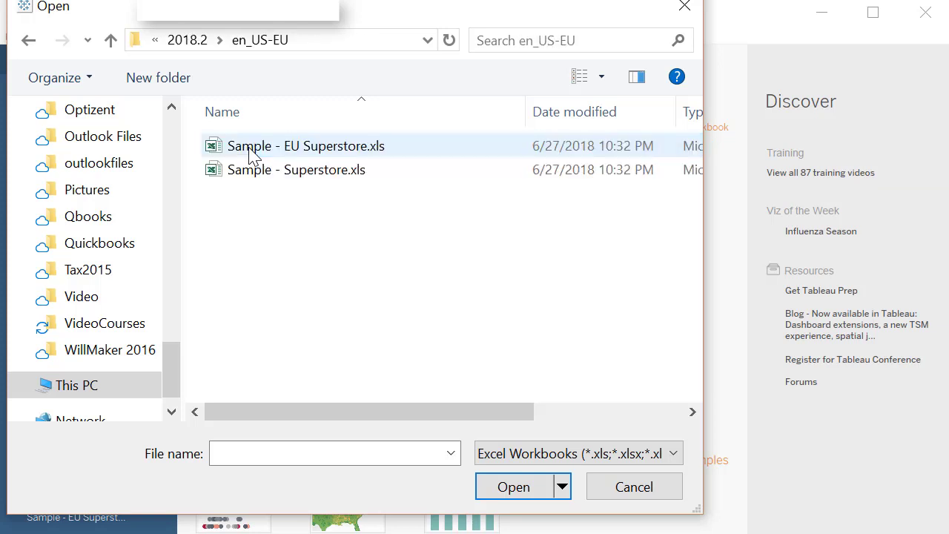
pyautogui.click(296, 177)
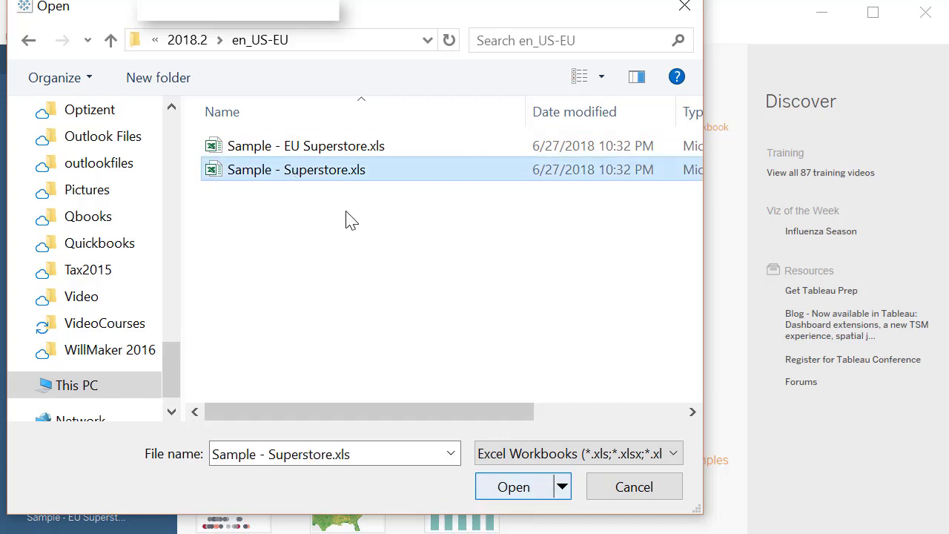
pyautogui.doubleClick(324, 176)
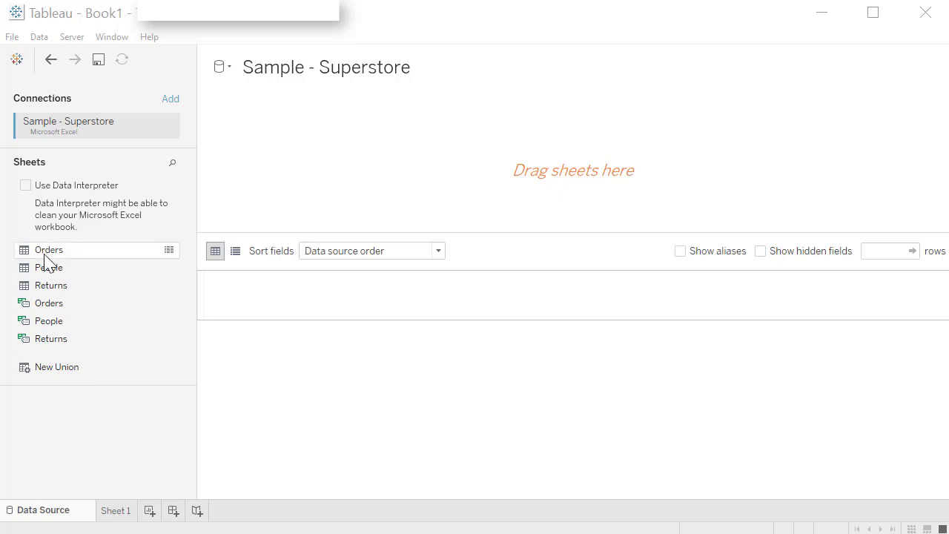
# In Excel, view the People, Returns and Orders sheets and list the workbook's named ranges.
pyautogui.hotkey('alt', 'Tab')
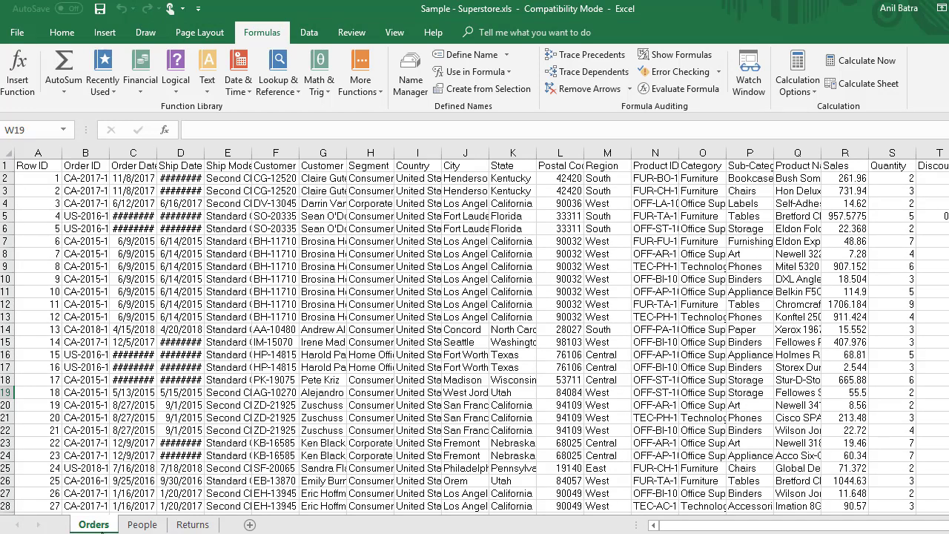
pyautogui.click(138, 525)
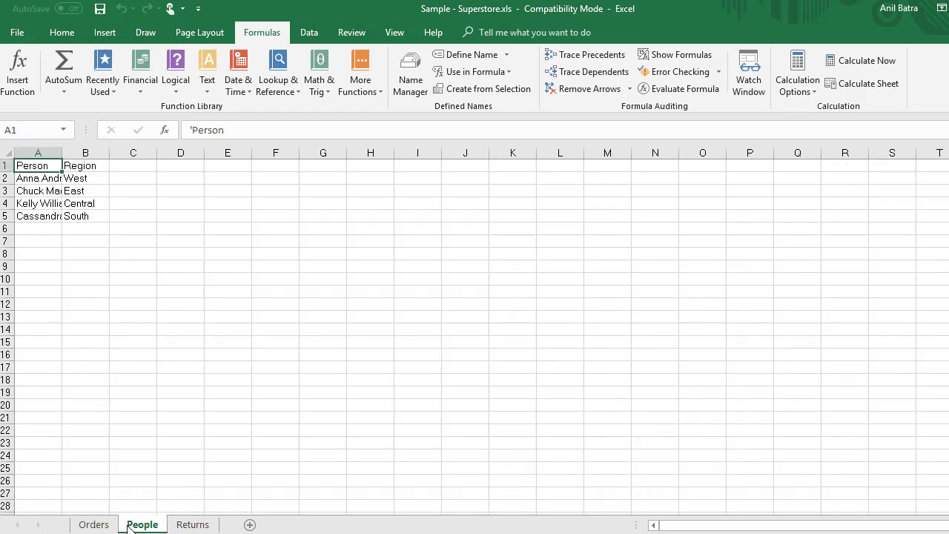
pyautogui.click(192, 524)
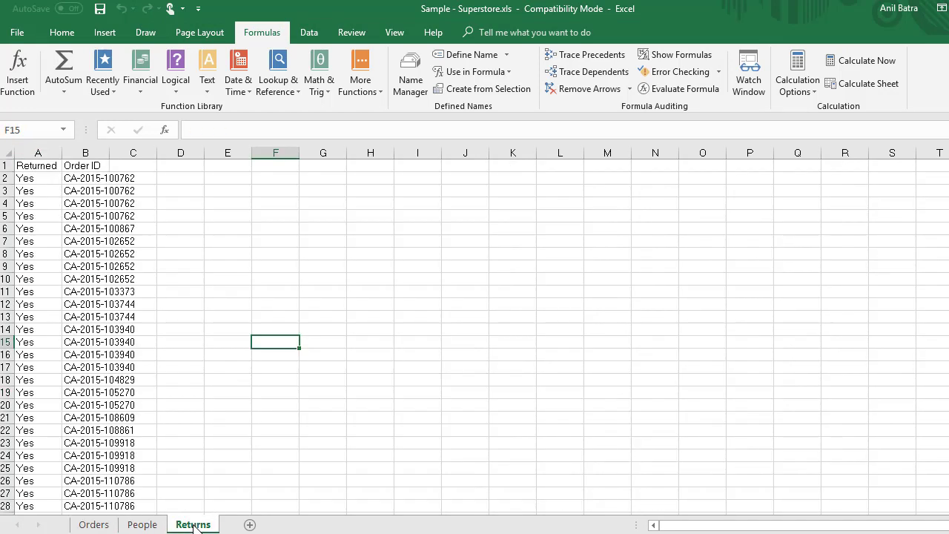
pyautogui.click(101, 526)
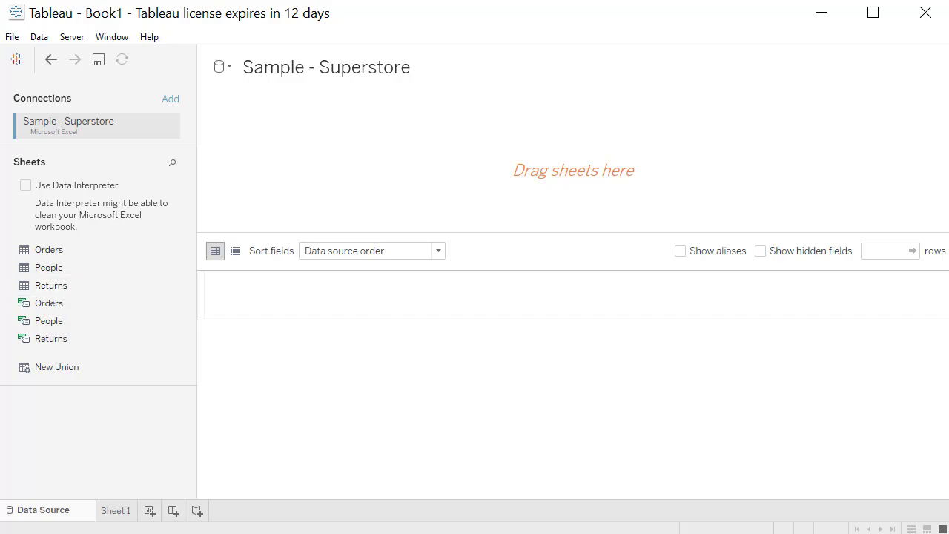
pyautogui.hotkey('alt', 'Tab')
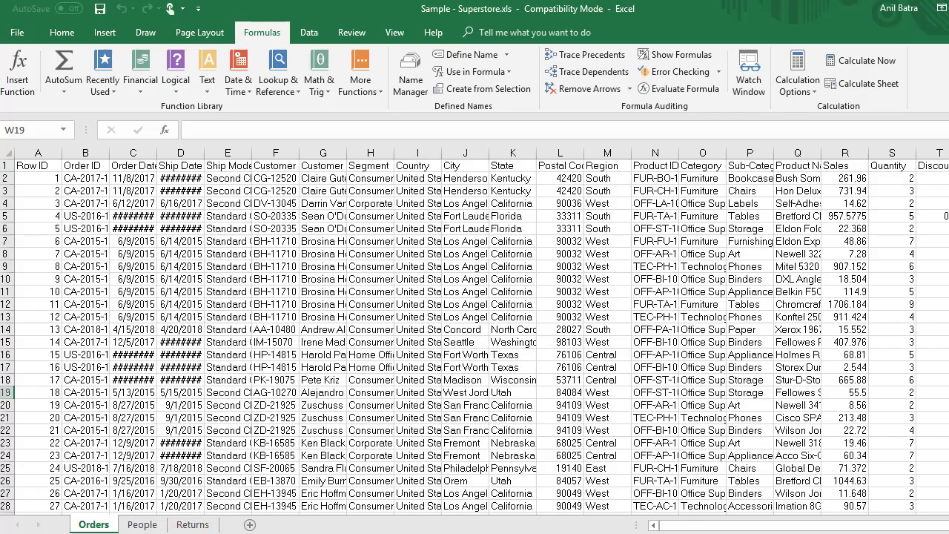
pyautogui.click(410, 75)
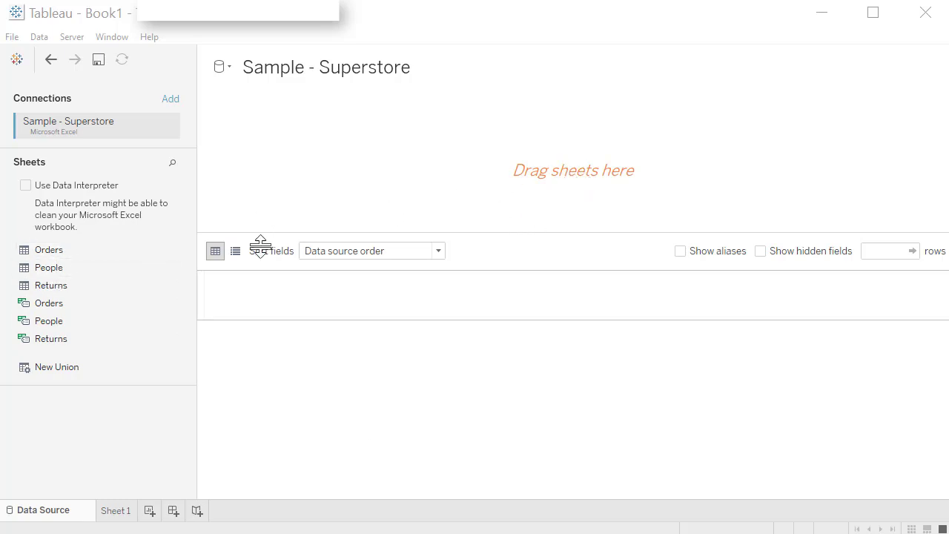
# Drag the Orders sheet onto the canvas to preview its order rows.
pyautogui.moveTo(60, 252); pyautogui.dragTo(511, 180)
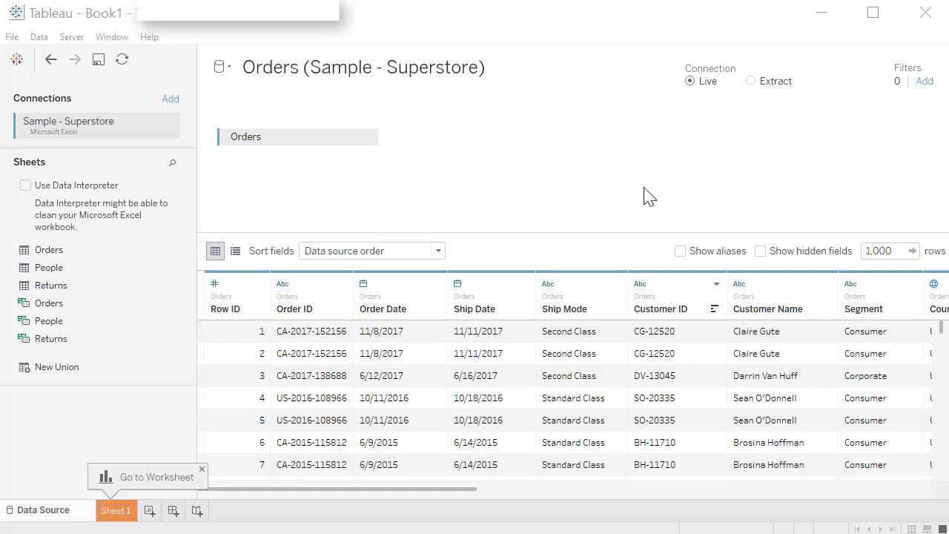
pyautogui.click(680, 250)
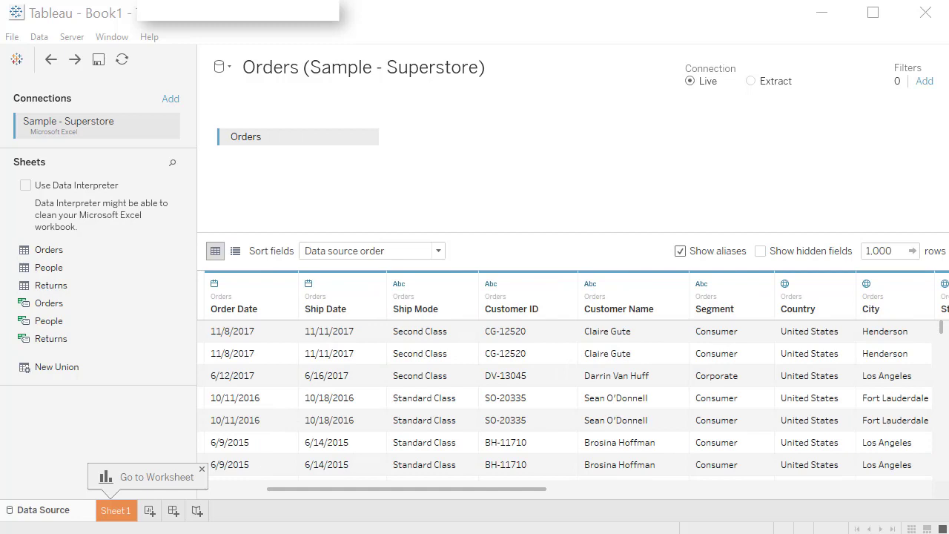
pyautogui.hotkey('ctrl', 'y')
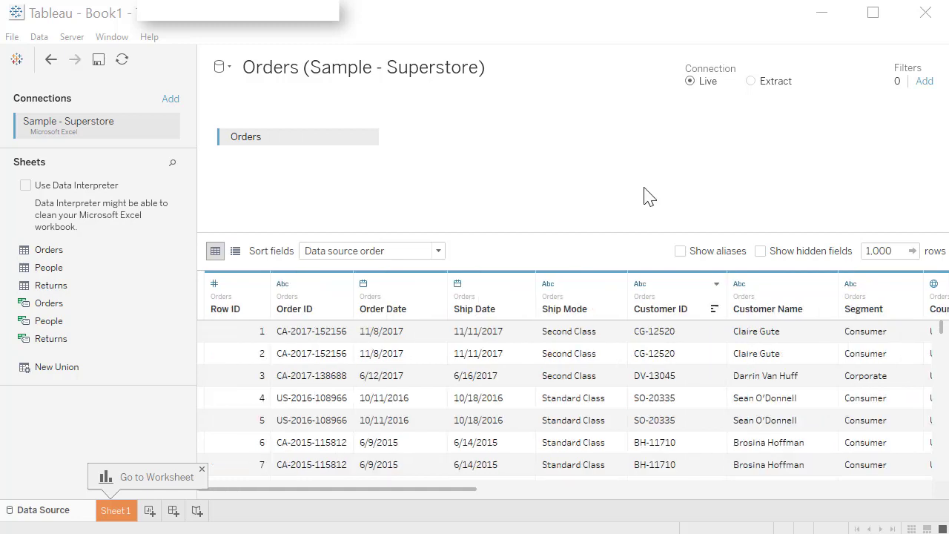
pyautogui.click(751, 82)
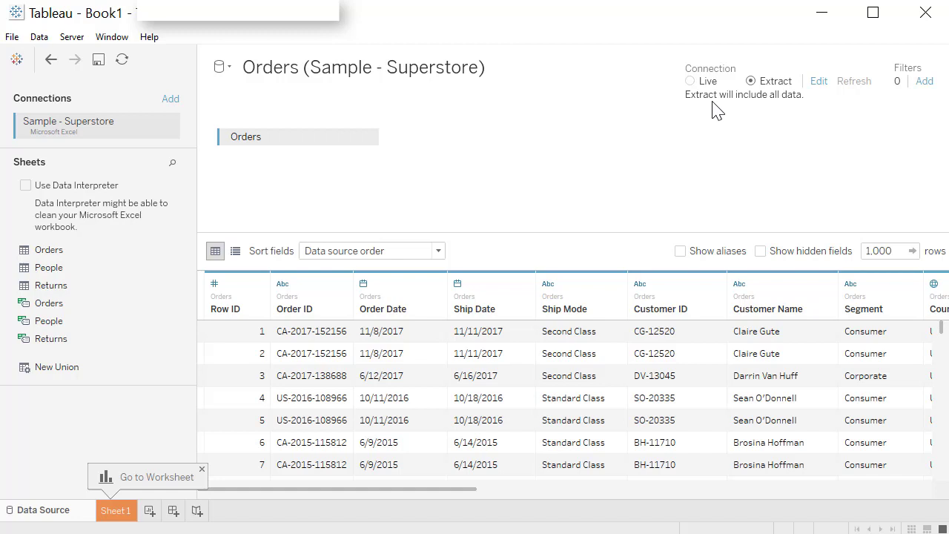
pyautogui.click(690, 81)
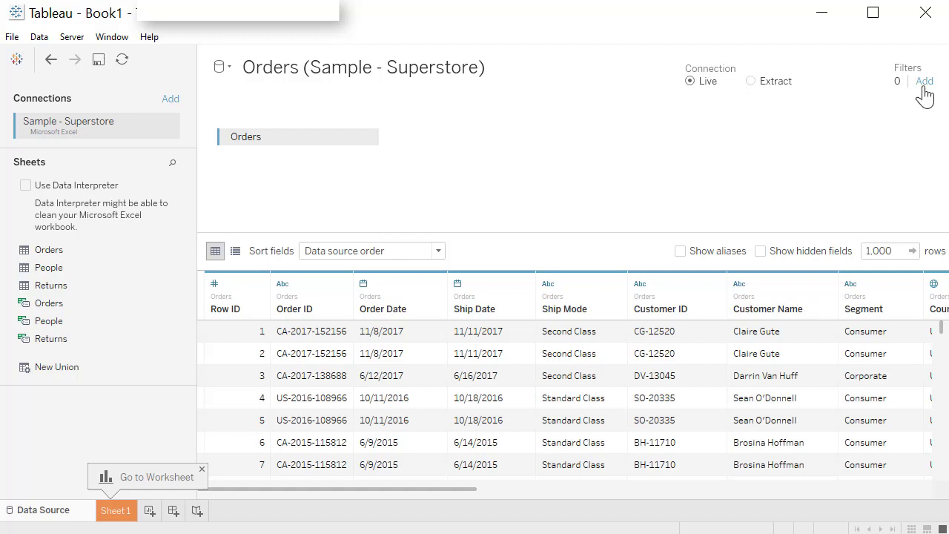
# Add a Ship Mode data source filter keeping only Standard Class.
pyautogui.click(925, 82)
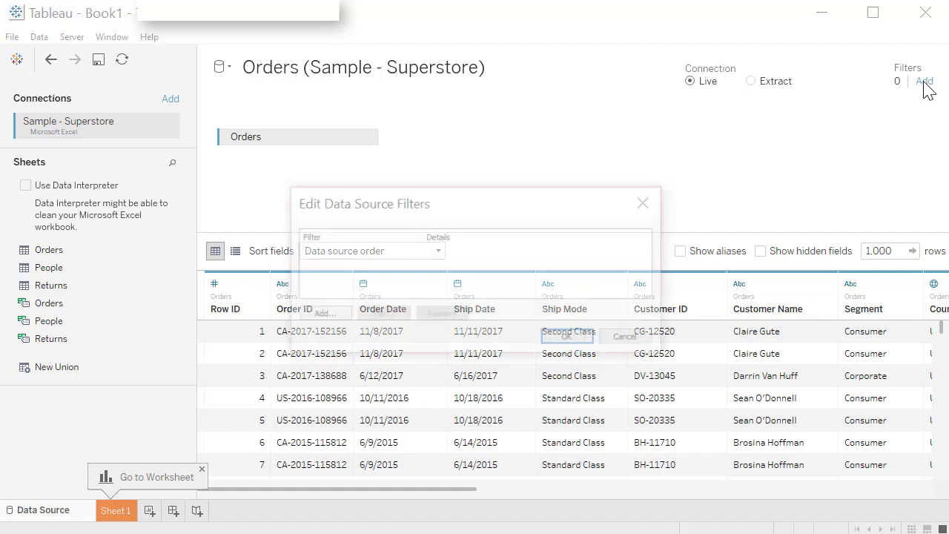
pyautogui.click(326, 317)
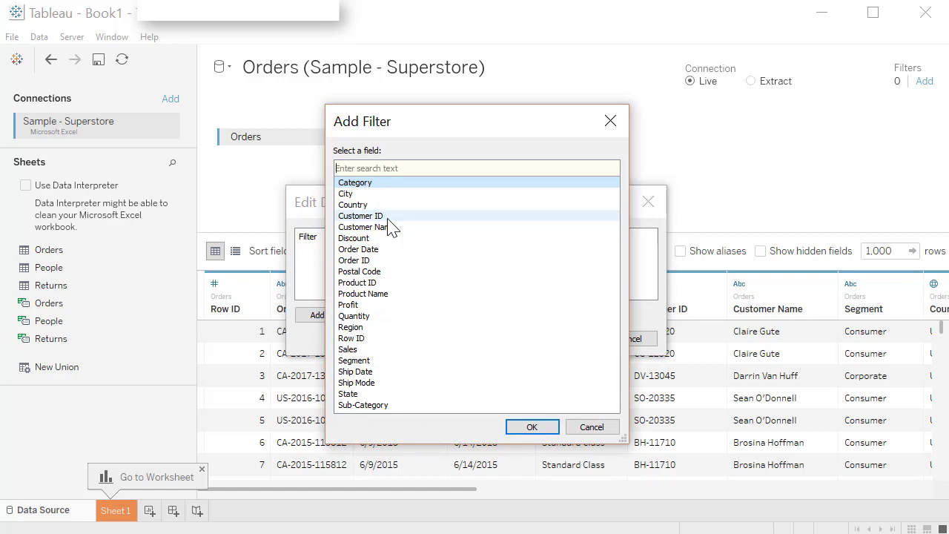
pyautogui.doubleClick(424, 384)
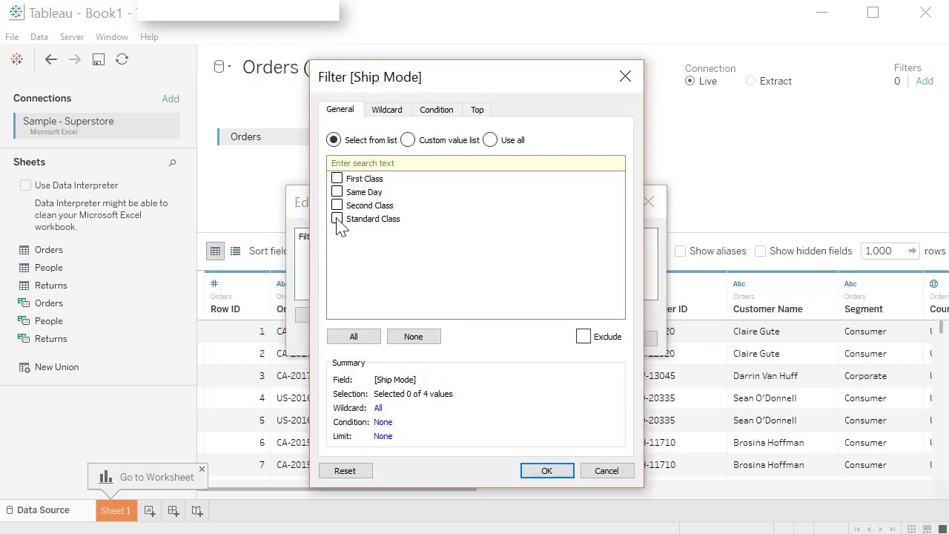
pyautogui.click(337, 220)
pyautogui.click(550, 472)
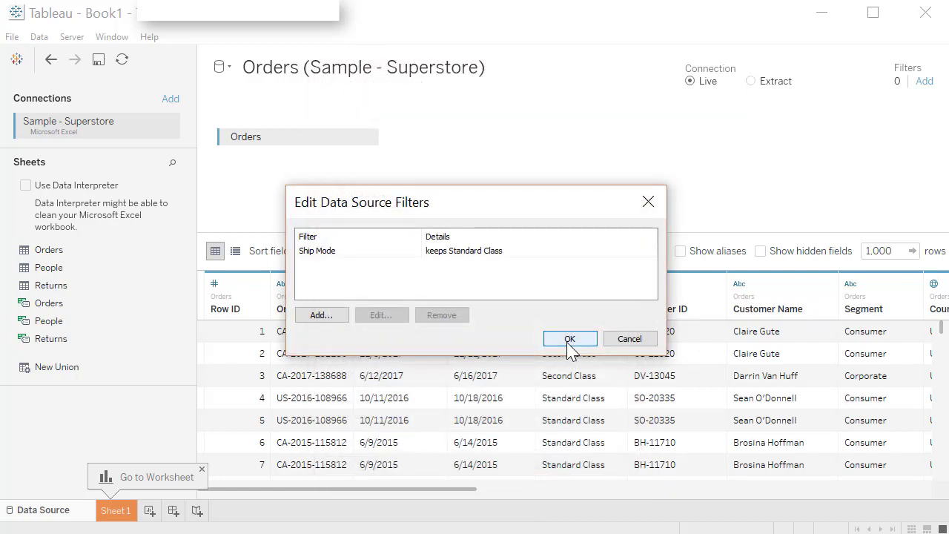
pyautogui.click(569, 338)
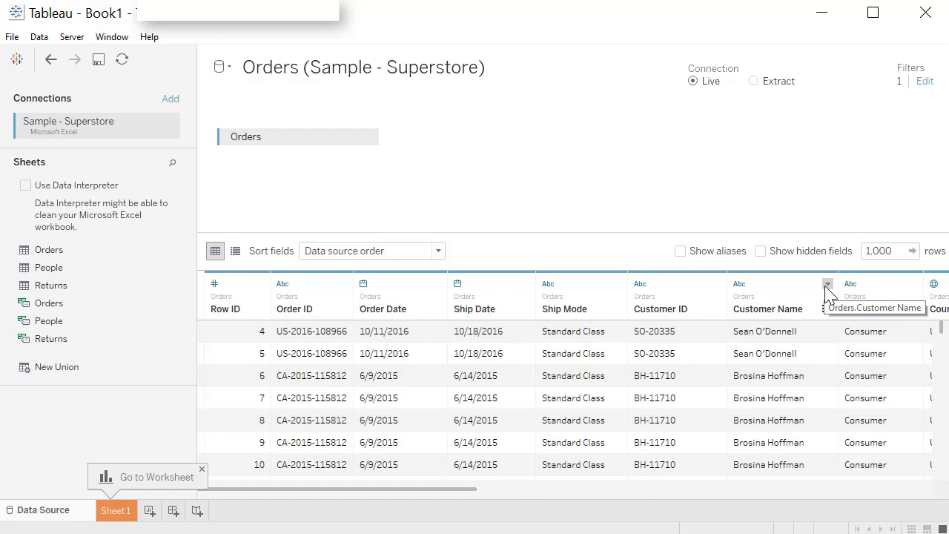
pyautogui.click(827, 286)
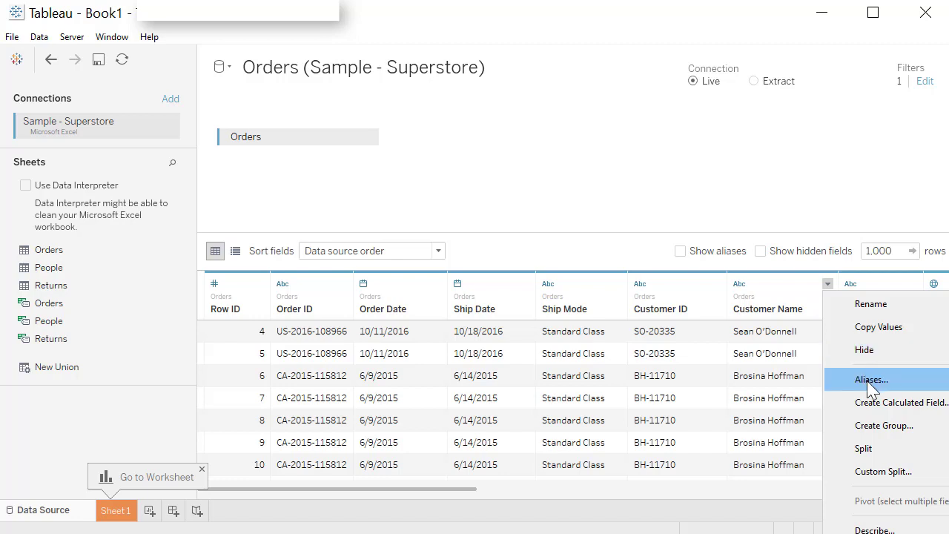
pyautogui.click(612, 292)
# Give the Standard Class ship mode the alias SC.
pyautogui.click(617, 283)
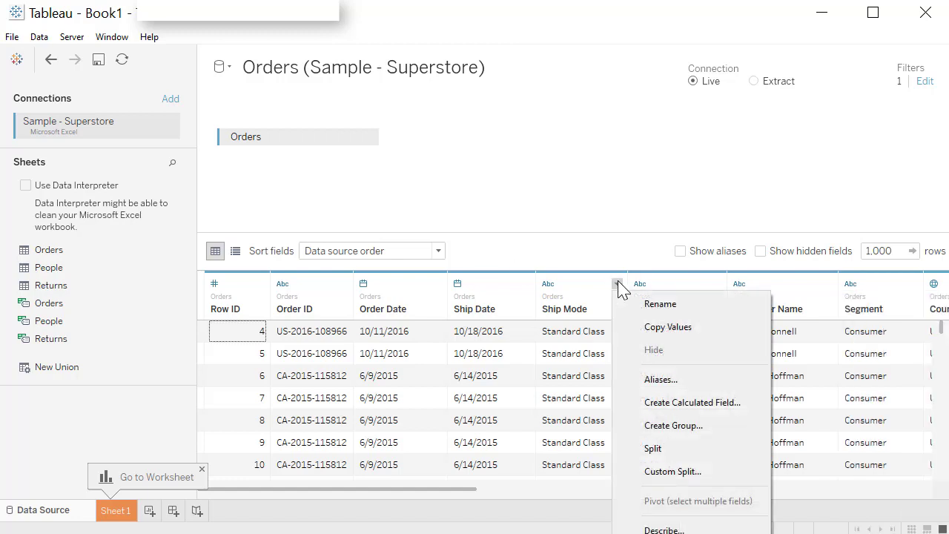
pyautogui.click(660, 379)
pyautogui.click(523, 208)
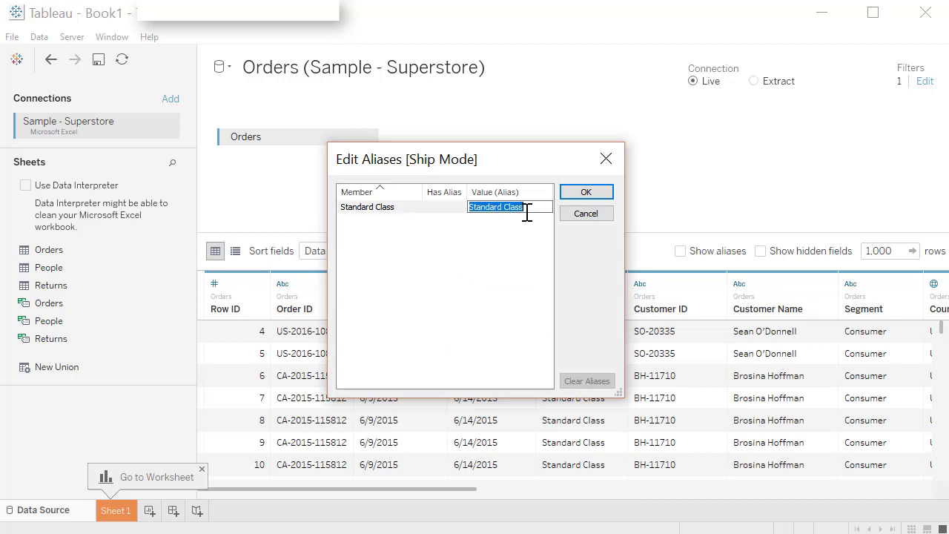
pyautogui.write('SC')
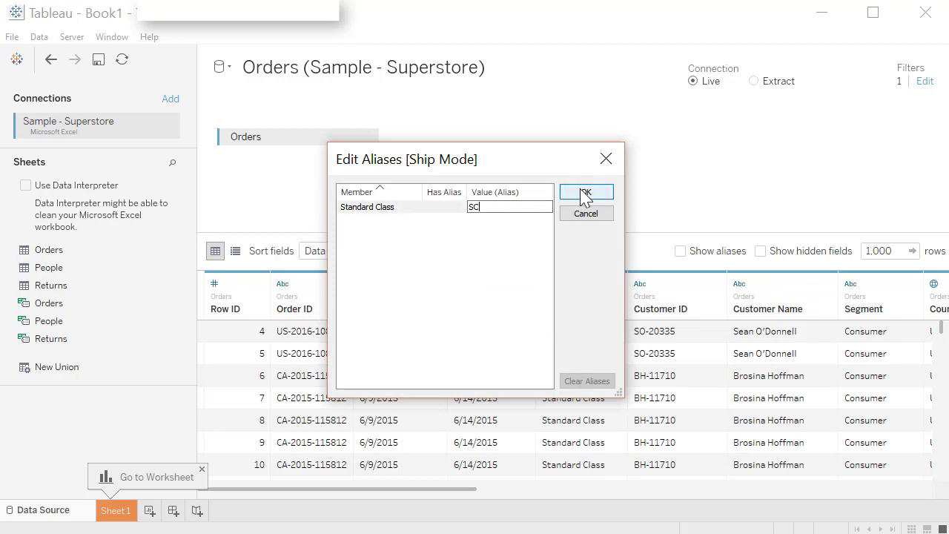
pyautogui.click(585, 194)
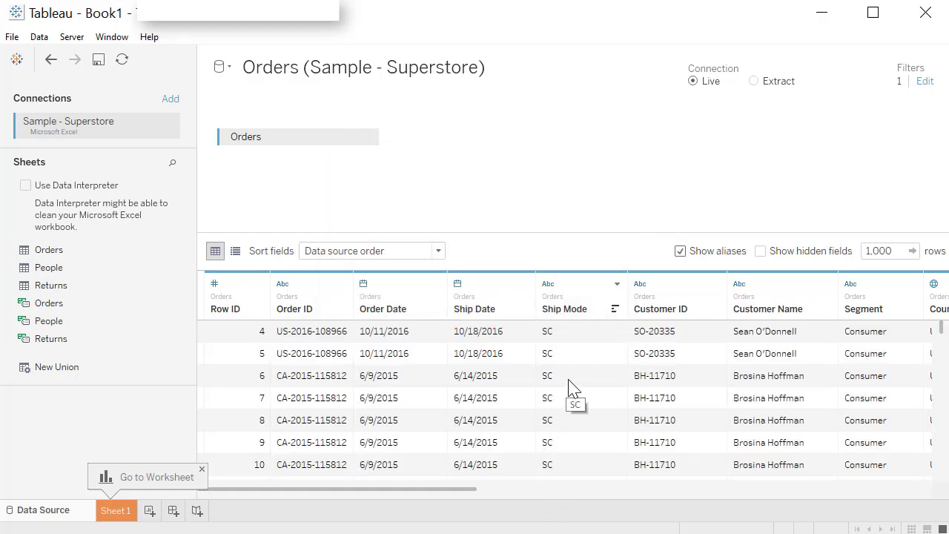
# Clear the Ship Mode aliases so Standard Class displays again.
pyautogui.click(616, 284)
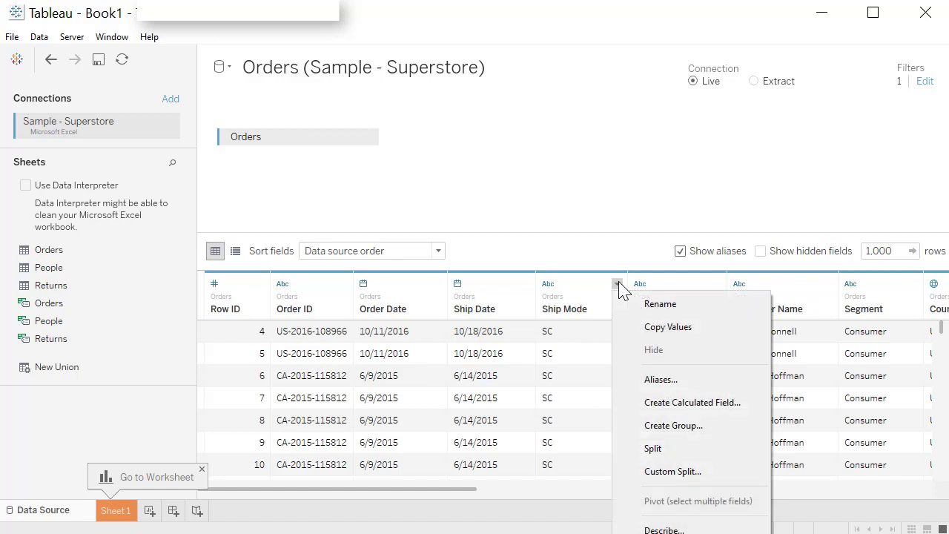
pyautogui.click(659, 381)
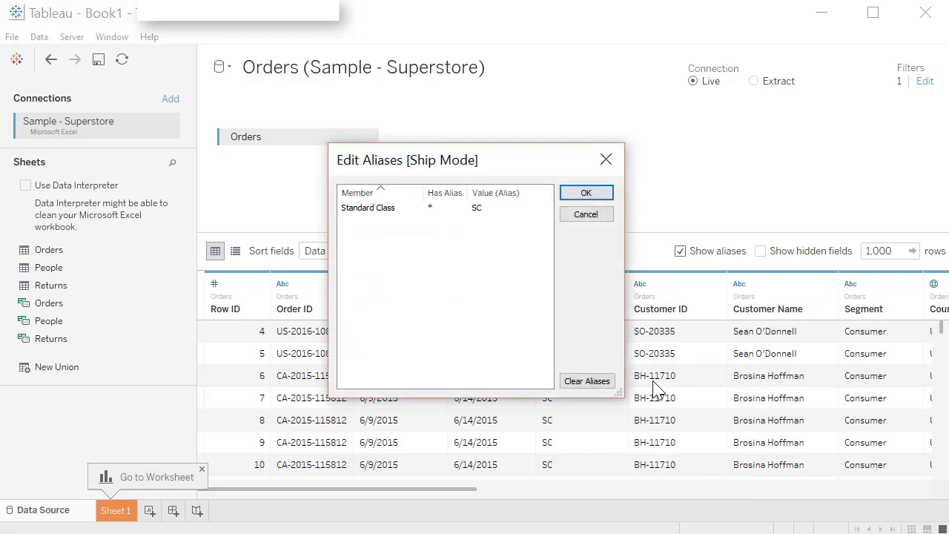
pyautogui.doubleClick(365, 209)
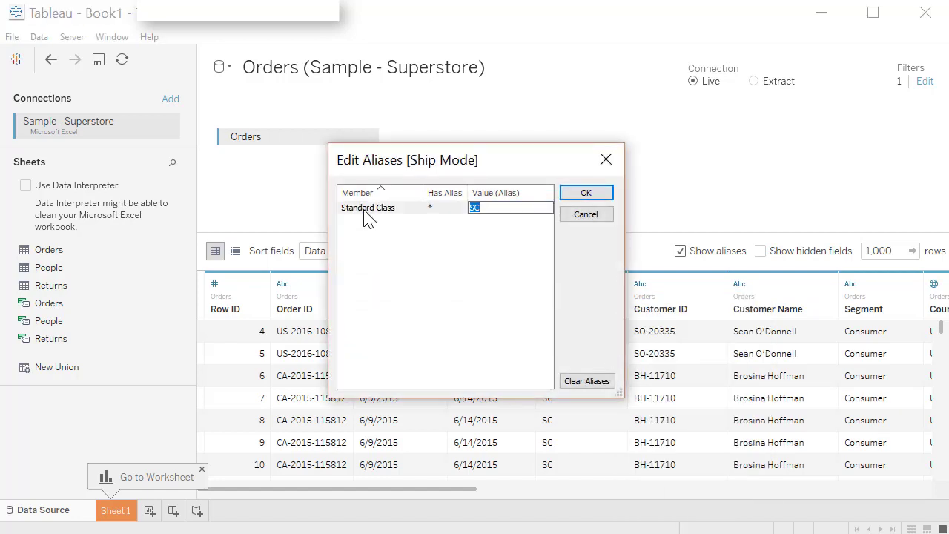
pyautogui.click(587, 381)
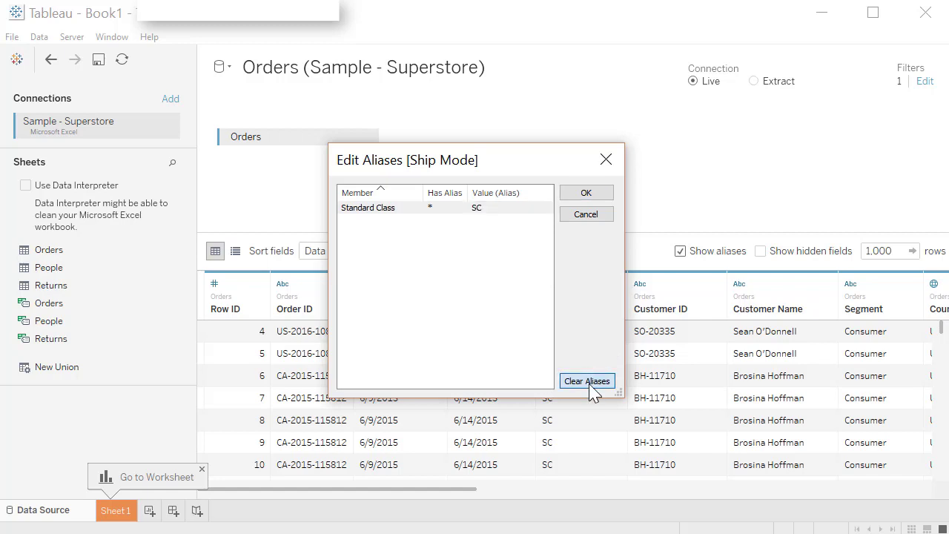
pyautogui.click(587, 381)
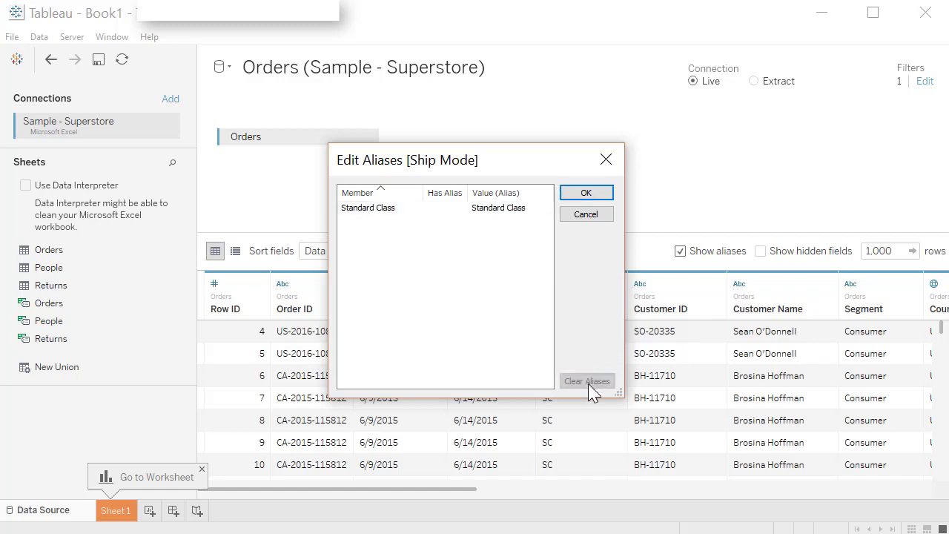
pyautogui.click(586, 195)
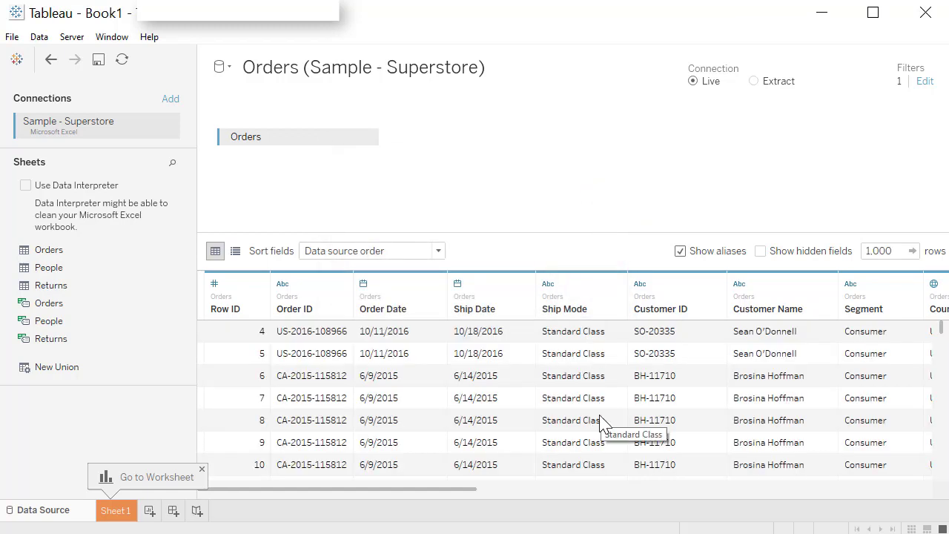
# Remove the Ship Mode data source filter, leaving 0 filters on Orders.
pyautogui.click(926, 87)
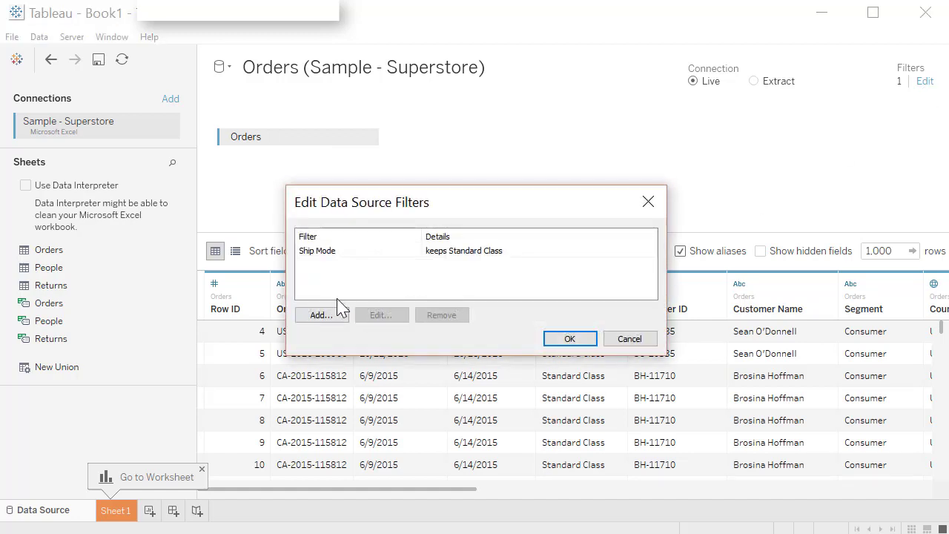
pyautogui.click(325, 256)
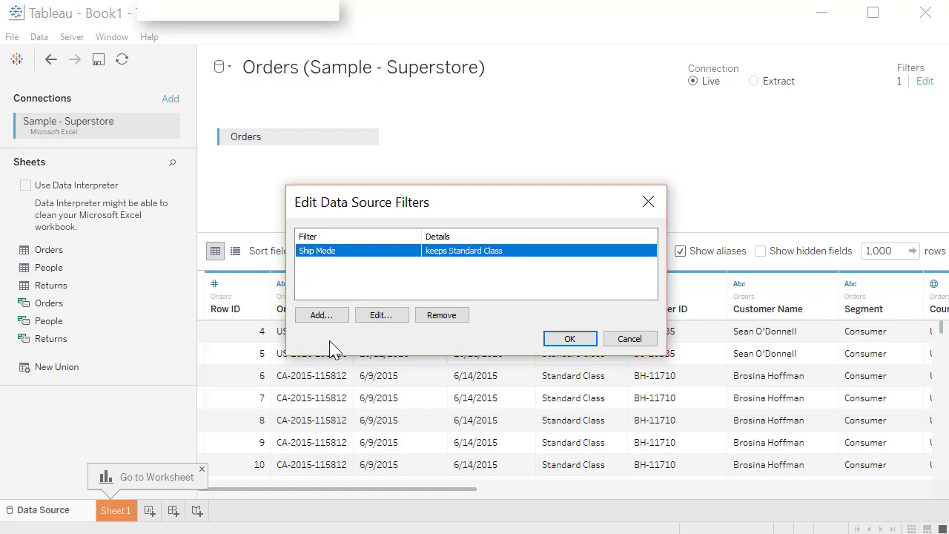
pyautogui.click(438, 316)
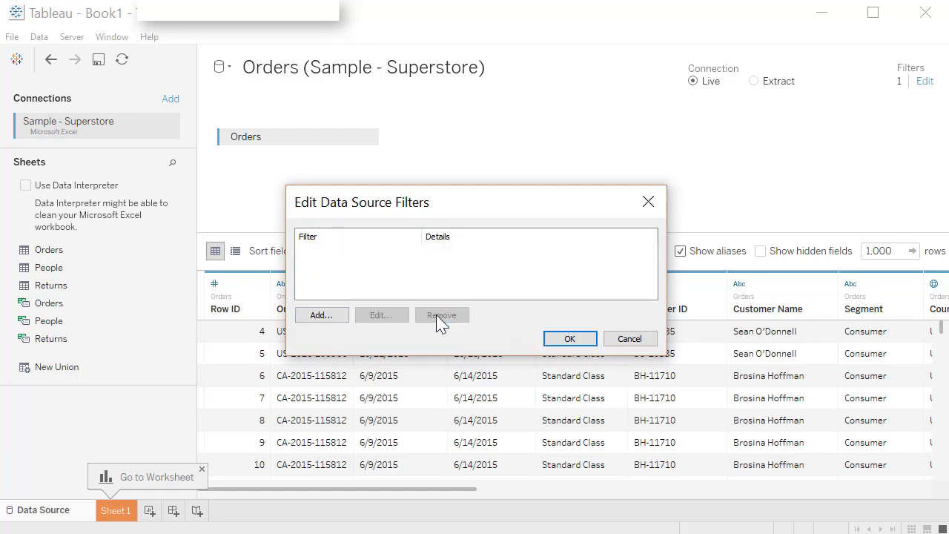
pyautogui.click(573, 341)
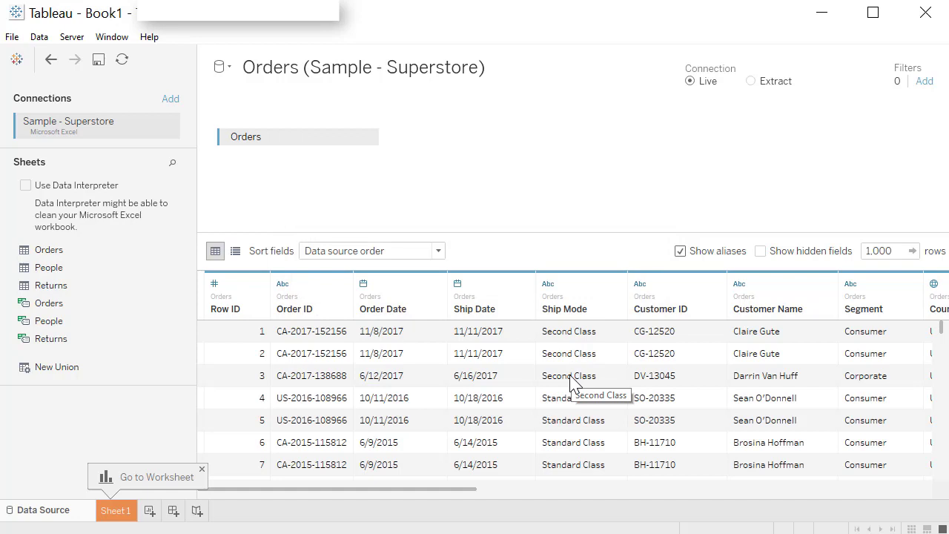
pyautogui.click(616, 286)
pyautogui.click(716, 284)
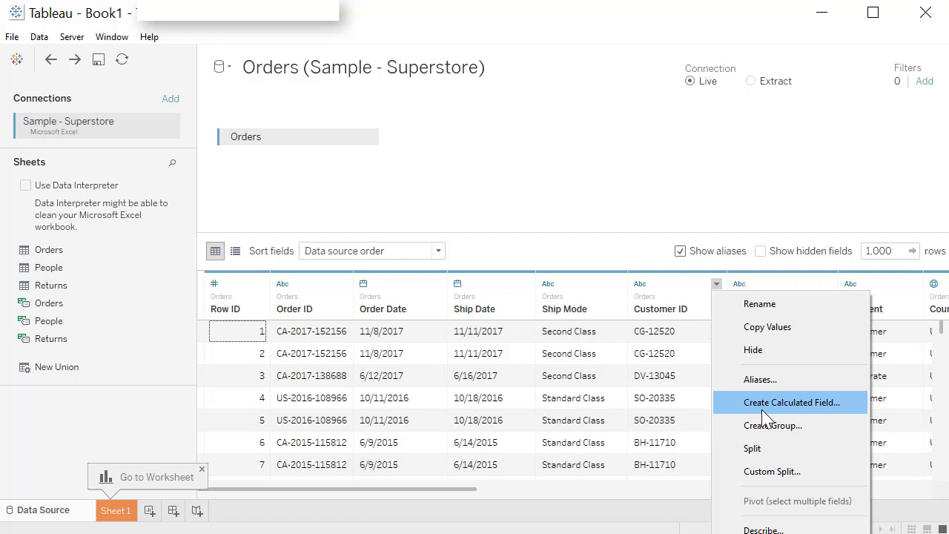
# Create calculated field Calculation1 from Customer ID, browsing function categories and the reference panel.
pyautogui.click(763, 404)
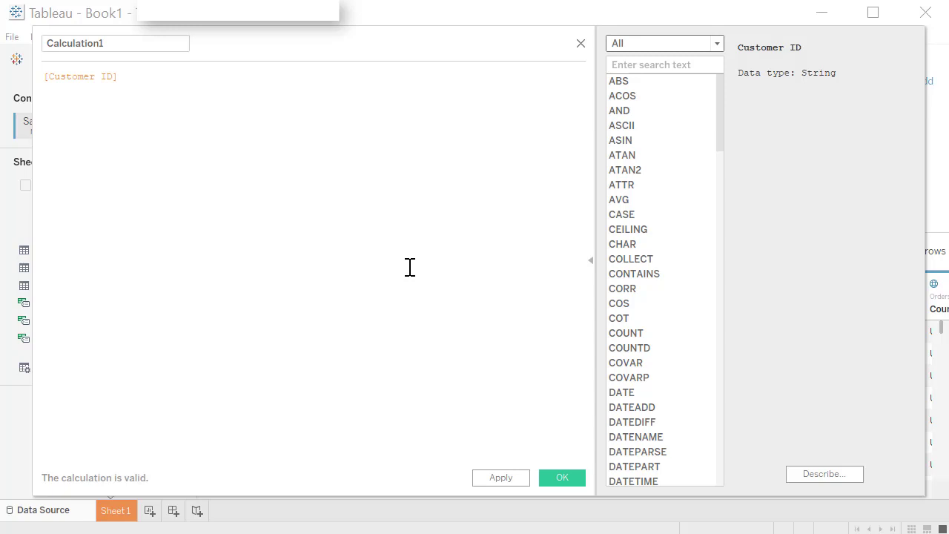
pyautogui.click(717, 43)
pyautogui.click(718, 43)
pyautogui.click(591, 267)
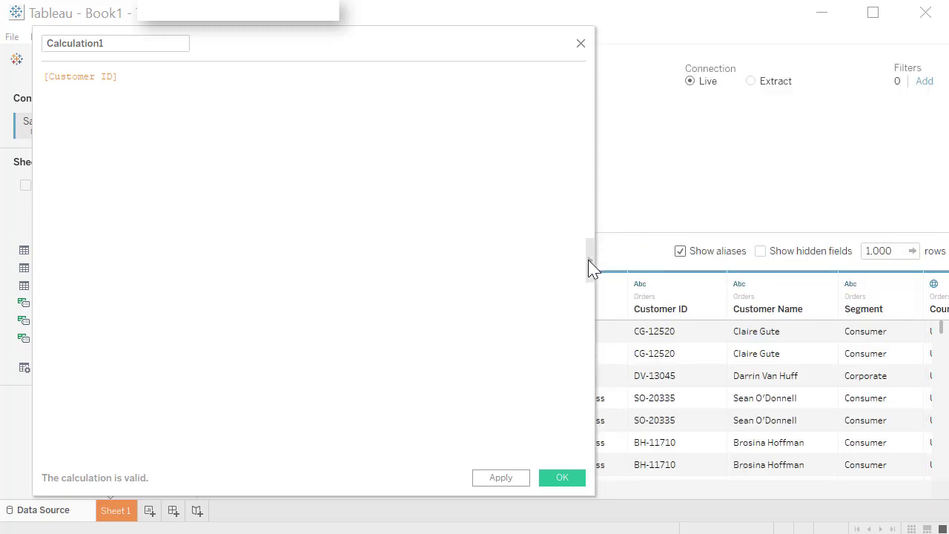
pyautogui.click(590, 267)
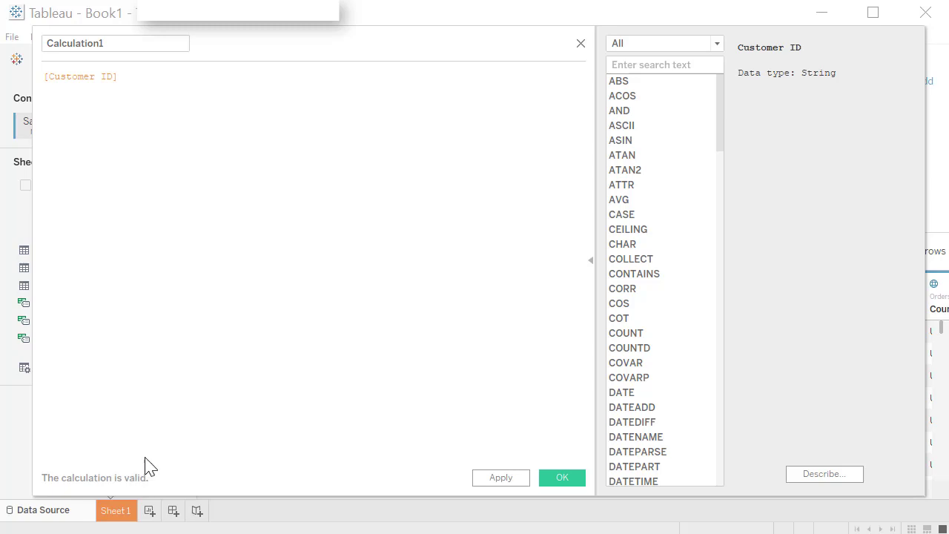
# Discard the calculation and start a Ship Mode (group) grouping First Class with Same Day.
pyautogui.click(580, 44)
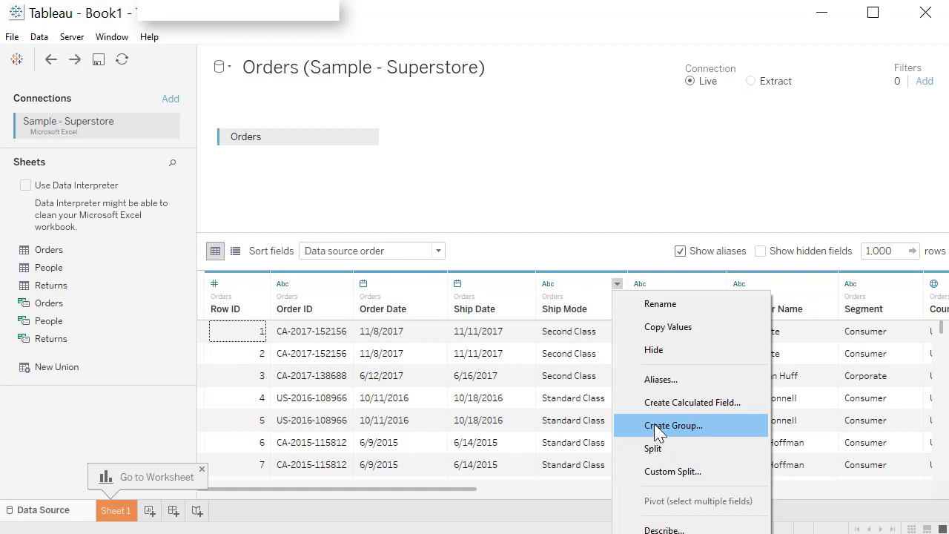
pyautogui.click(657, 427)
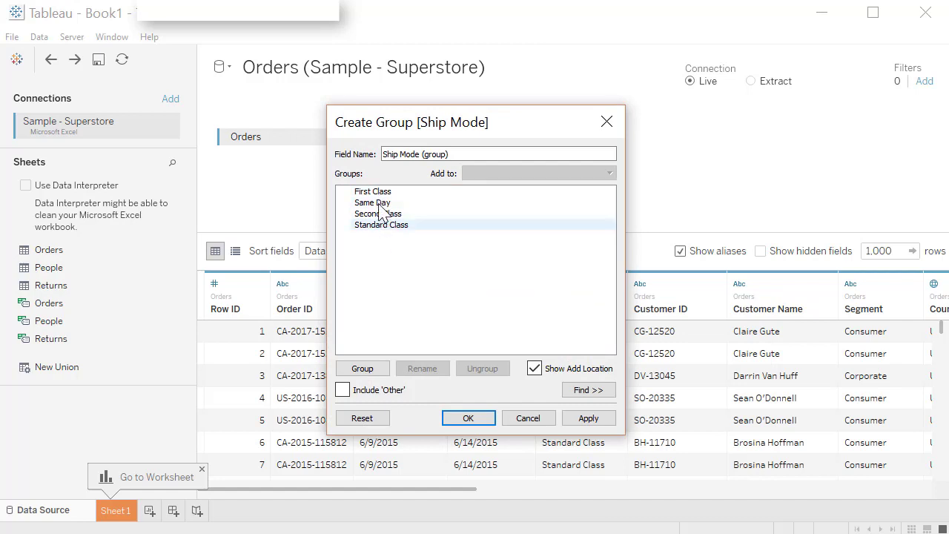
pyautogui.moveTo(472, 152); pyautogui.dragTo(367, 155)
pyautogui.click(461, 158)
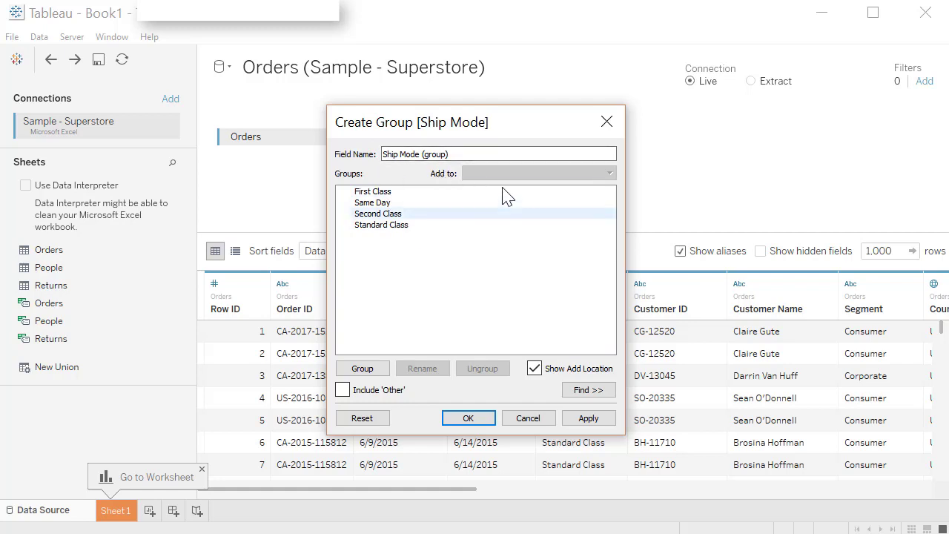
pyautogui.moveTo(393, 192)
pyautogui.mouseDown()
pyautogui.moveTo(398, 205)
pyautogui.moveTo(376, 201)
pyautogui.moveTo(392, 214)
pyautogui.moveTo(380, 208)
pyautogui.moveTo(420, 205)
pyautogui.moveTo(383, 207)
pyautogui.mouseUp()
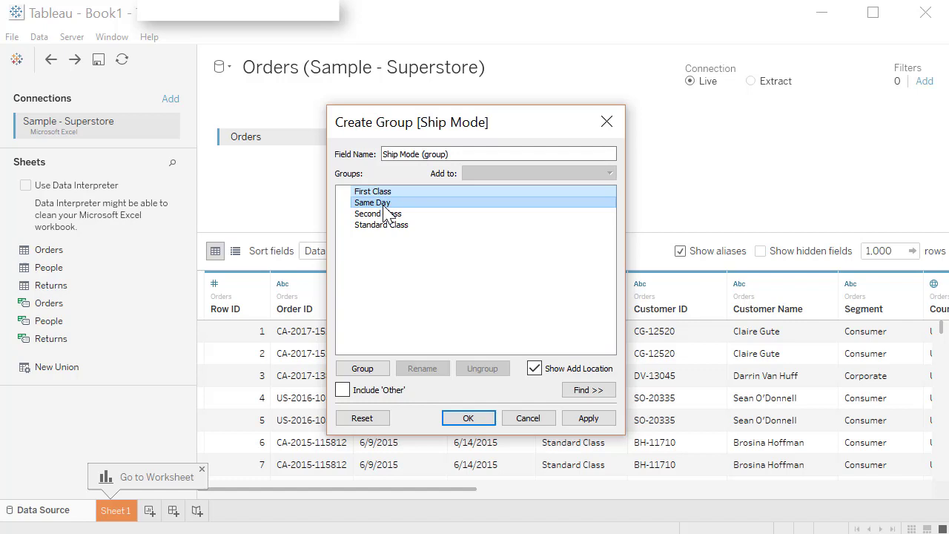
pyautogui.click(375, 373)
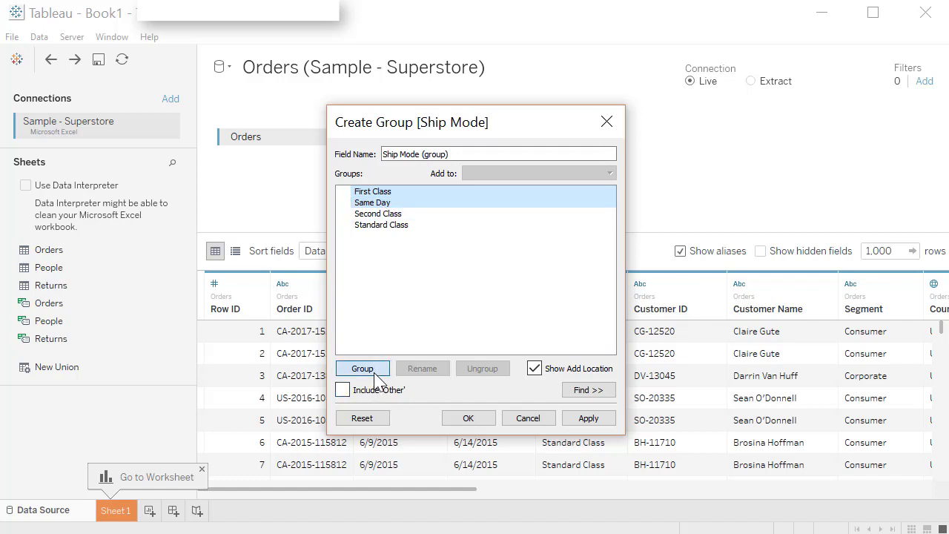
pyautogui.click(381, 373)
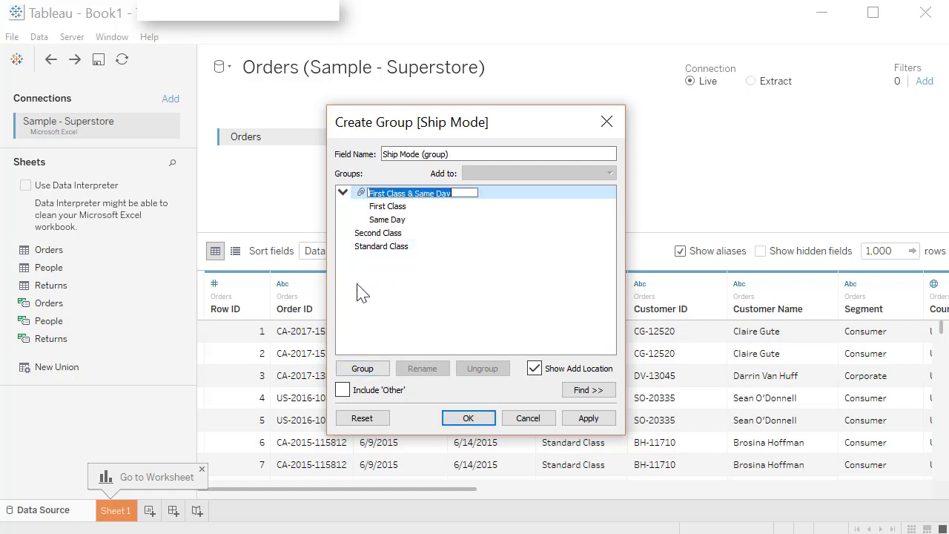
pyautogui.click(452, 278)
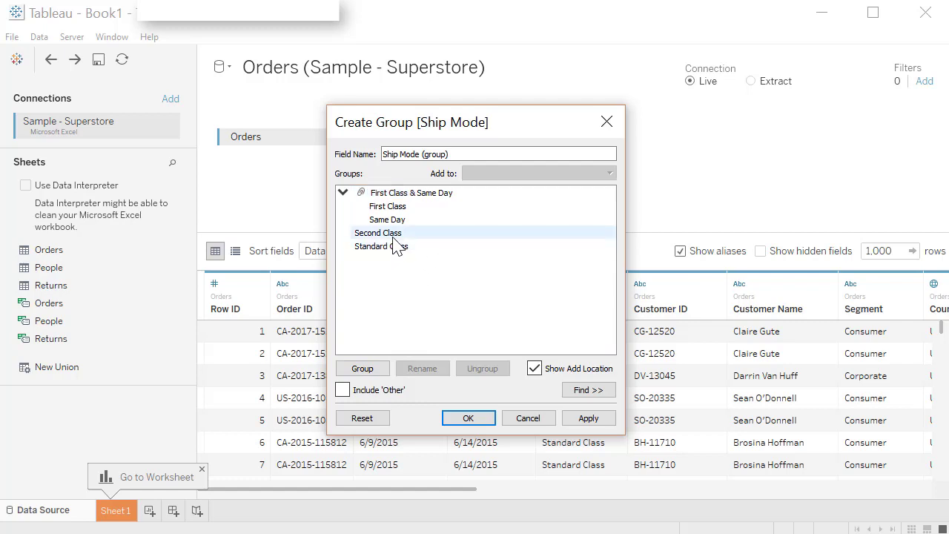
# Group Second Class with Standard Class and save the Ship Mode (group) field.
pyautogui.moveTo(393, 237); pyautogui.dragTo(398, 249)
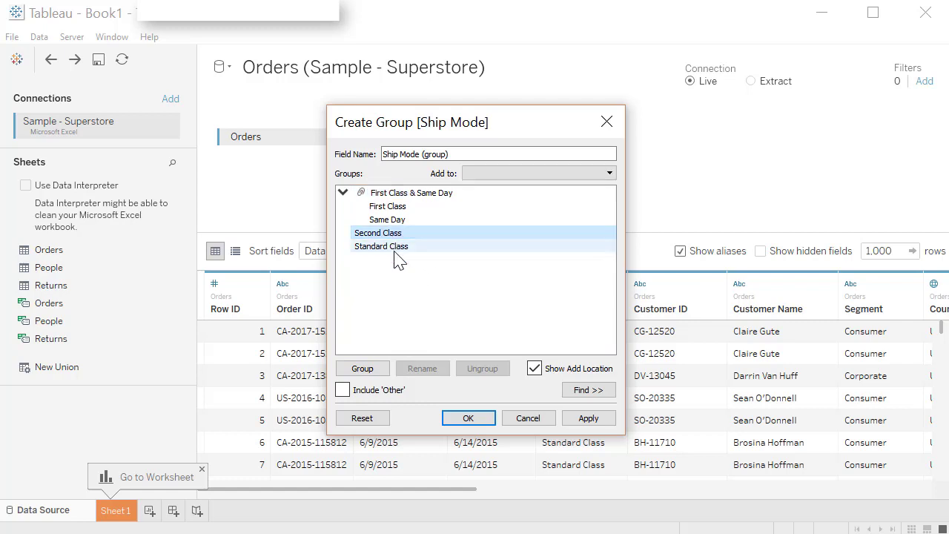
pyautogui.click(406, 234)
pyautogui.keyDown('ctrl'); pyautogui.click(404, 246); pyautogui.keyUp('ctrl')
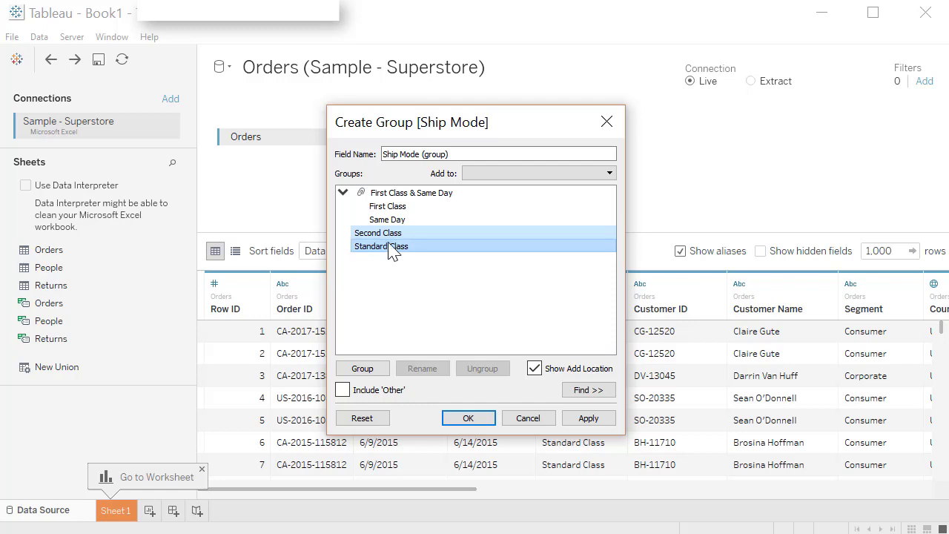
pyautogui.click(363, 369)
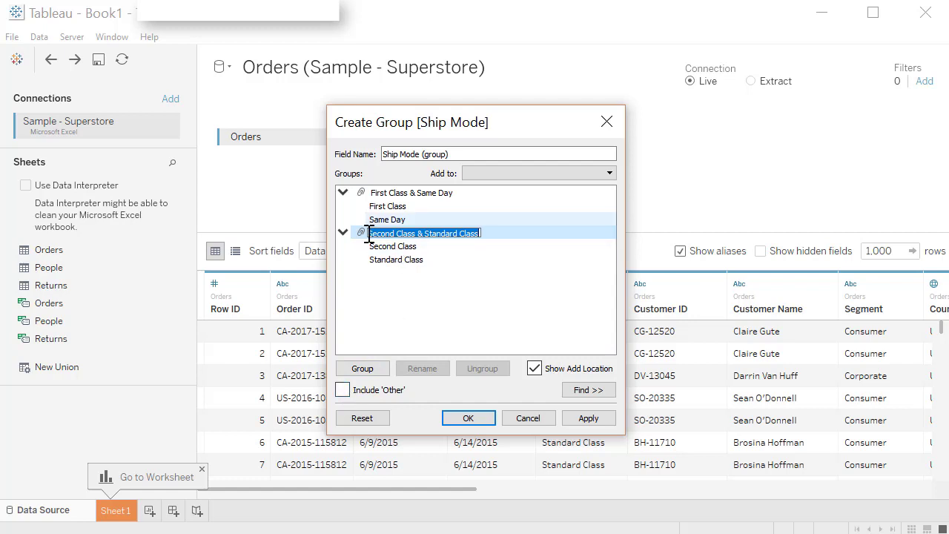
pyautogui.click(481, 424)
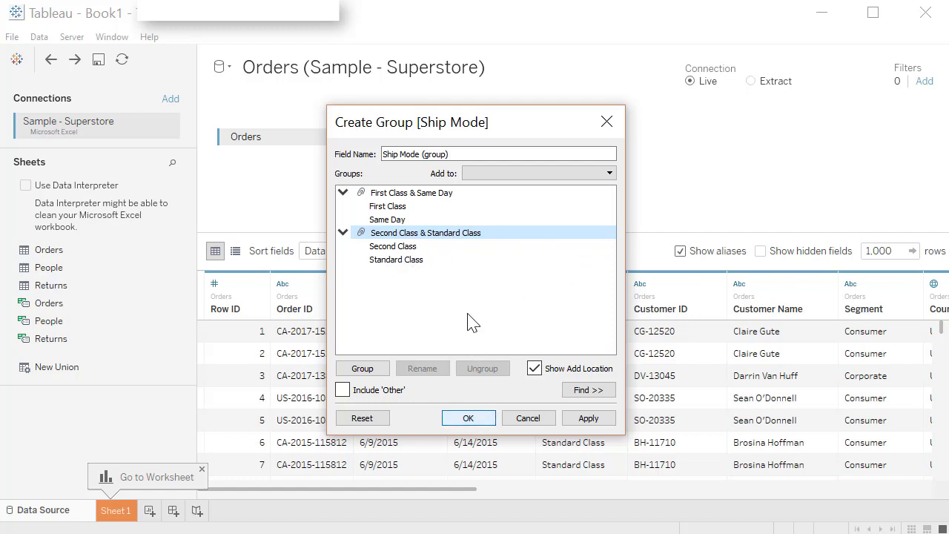
pyautogui.click(471, 420)
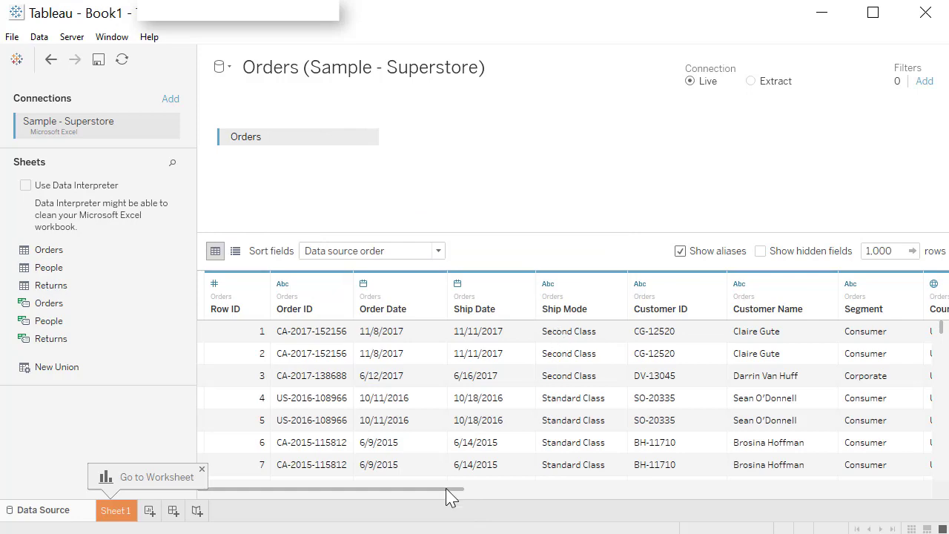
pyautogui.moveTo(451, 495); pyautogui.dragTo(851, 491)
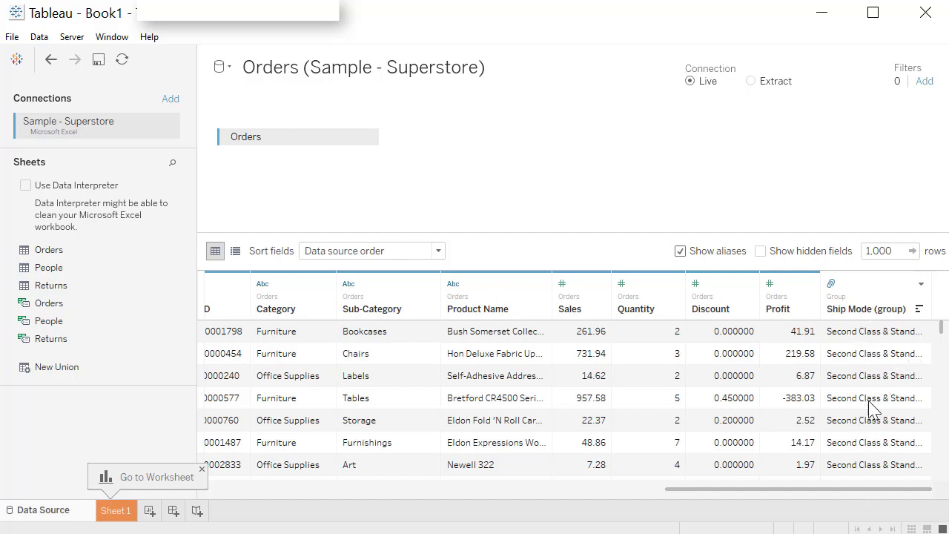
pyautogui.moveTo(941, 331); pyautogui.dragTo(943, 354)
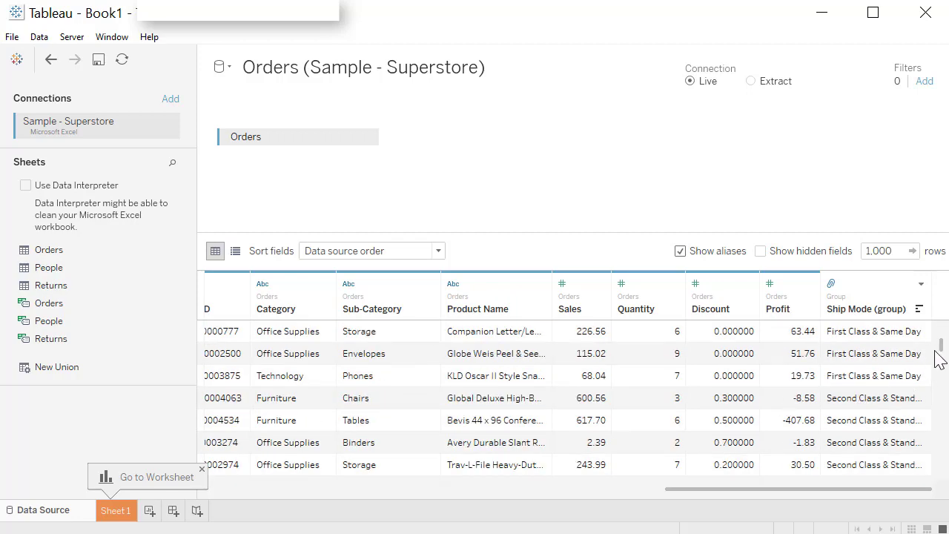
pyautogui.moveTo(943, 354); pyautogui.dragTo(942, 331)
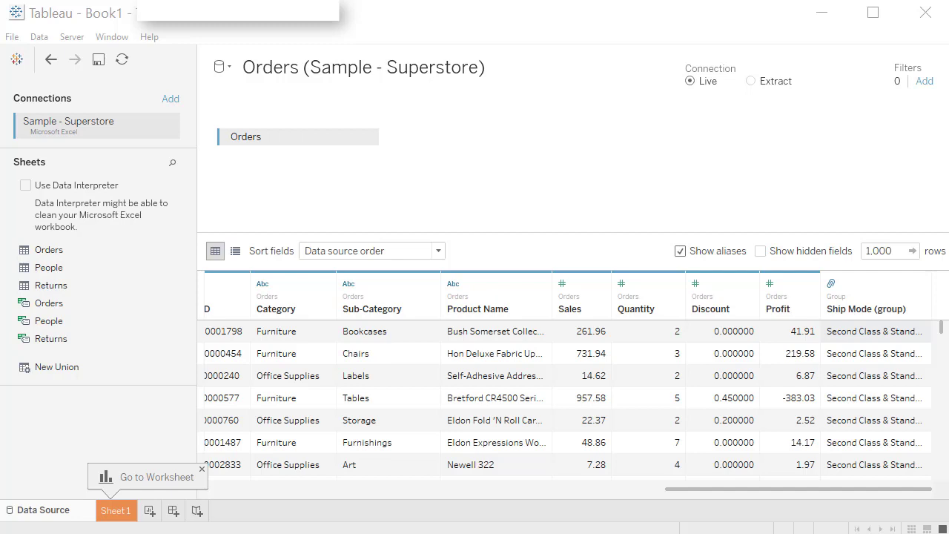
pyautogui.hscroll(-10, 811, 313)
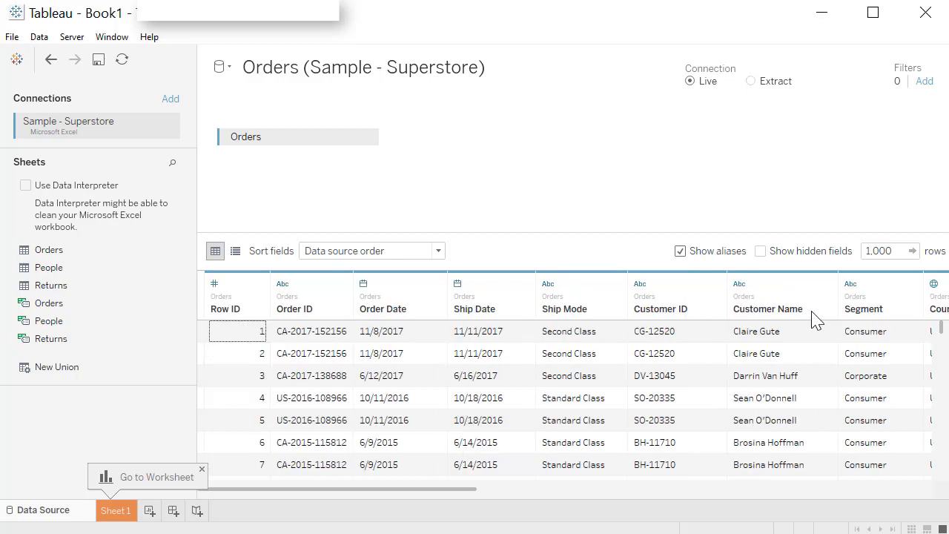
# Split the Customer Name field into separate first-name and last-name columns in the Orders grid.
pyautogui.click(616, 284)
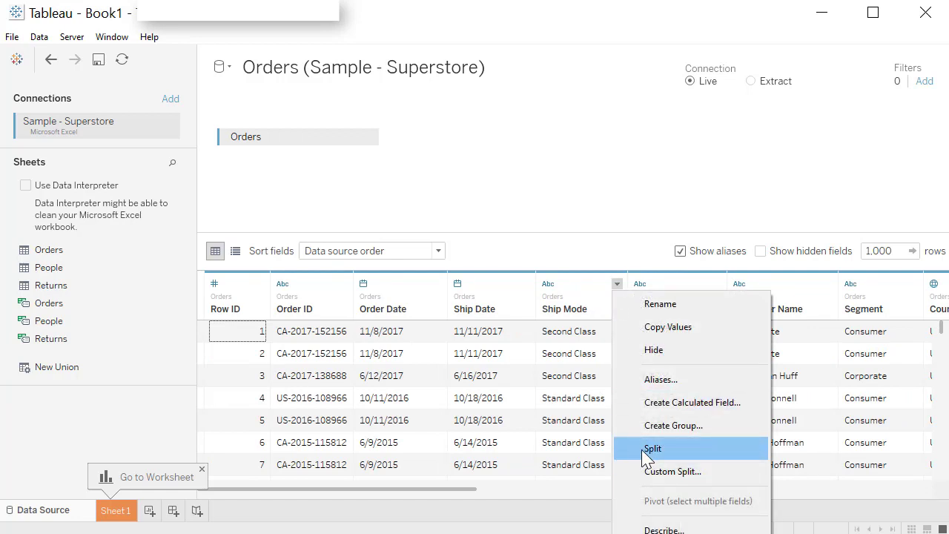
pyautogui.click(802, 292)
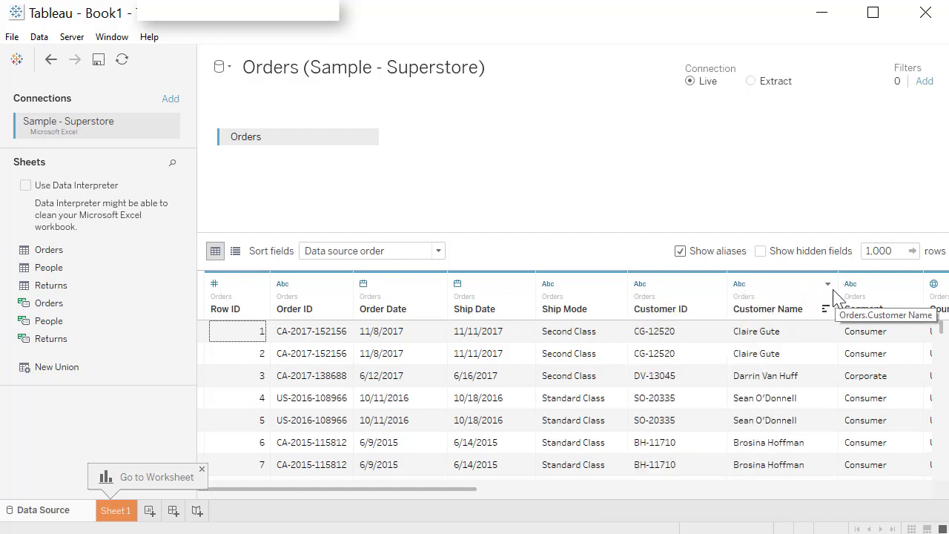
pyautogui.click(827, 285)
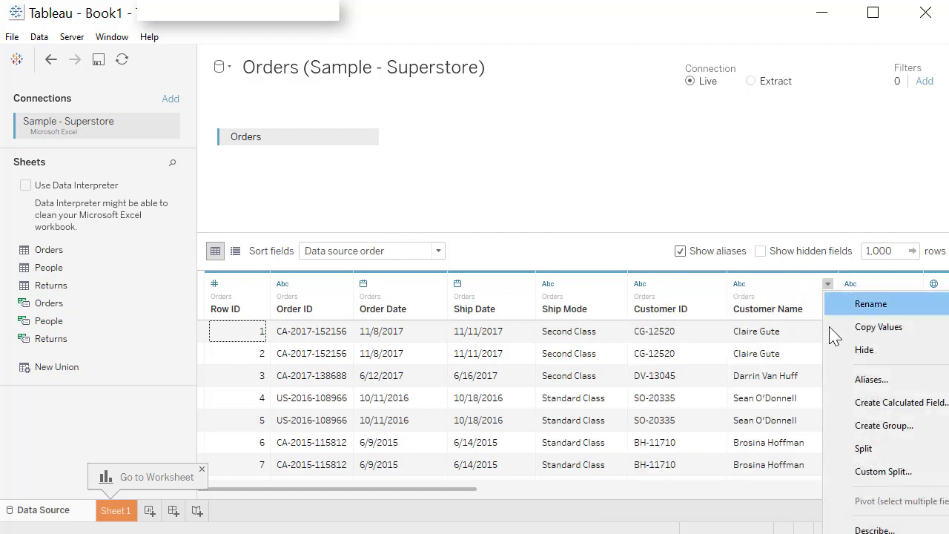
pyautogui.click(867, 456)
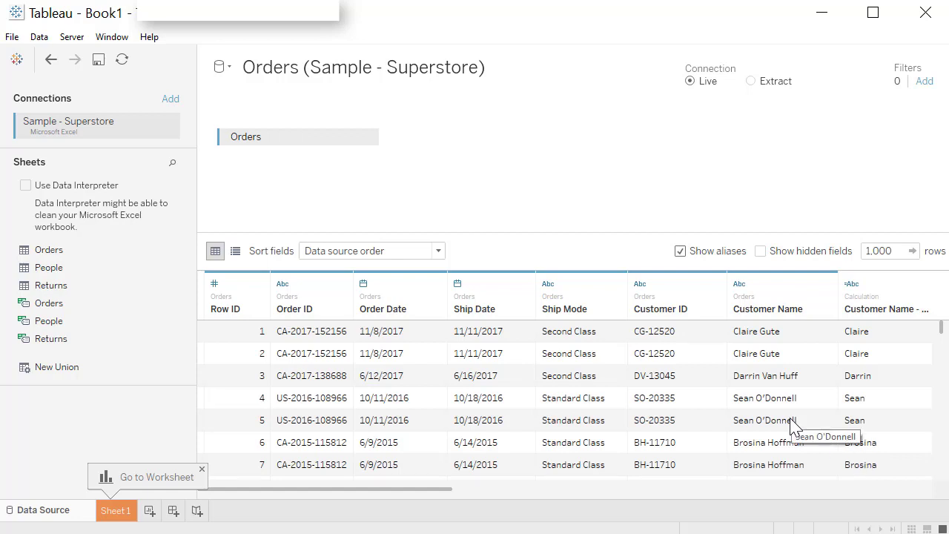
pyautogui.moveTo(354, 496); pyautogui.dragTo(419, 504)
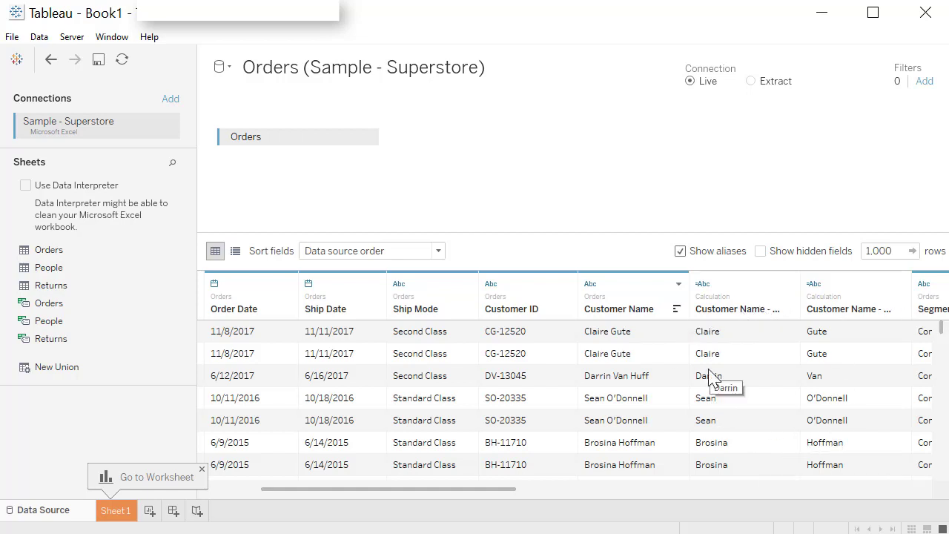
# Undo the Customer Name split, then open Custom Split for Customer Name and cancel it.
pyautogui.click(51, 61)
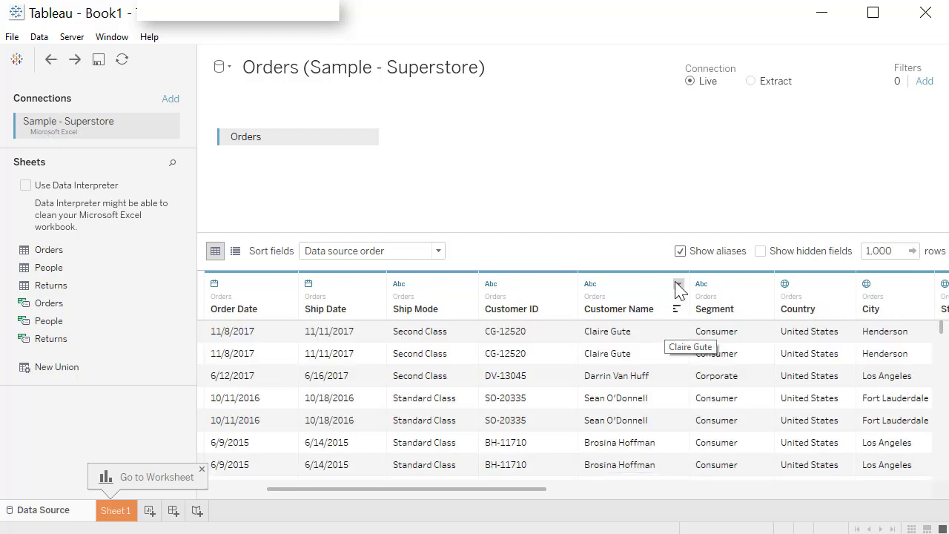
pyautogui.click(678, 284)
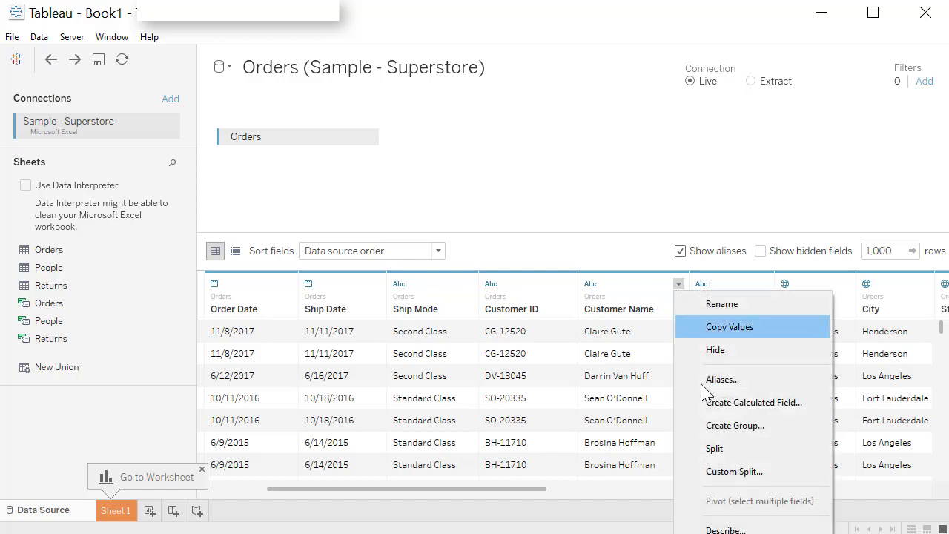
pyautogui.click(734, 472)
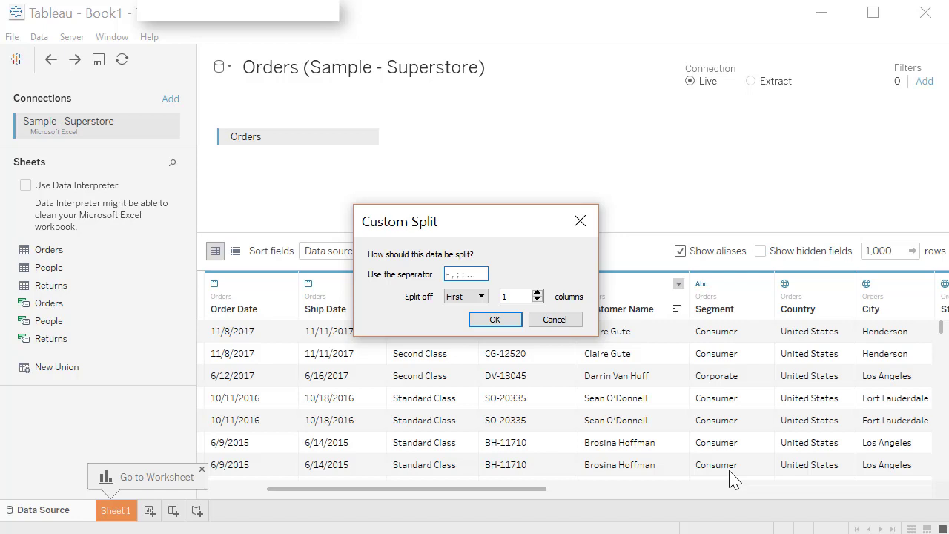
pyautogui.click(554, 320)
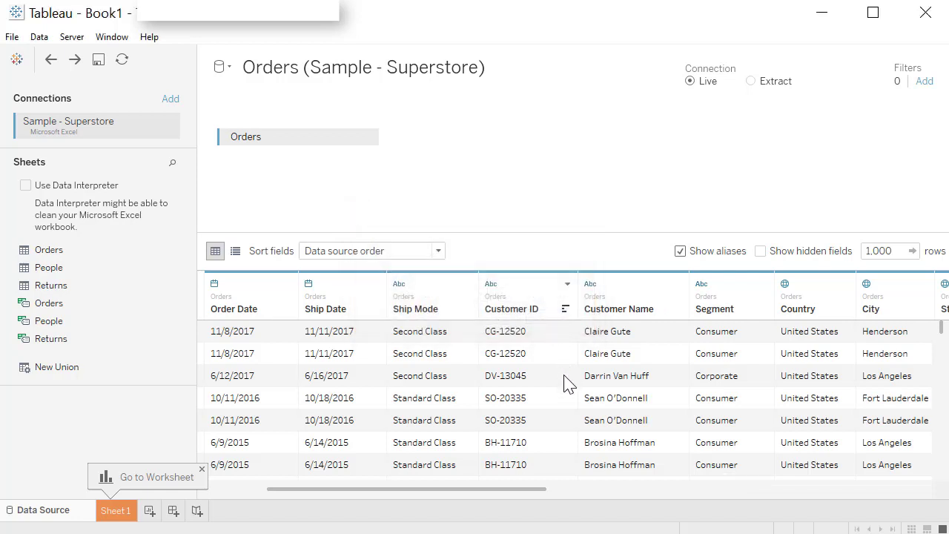